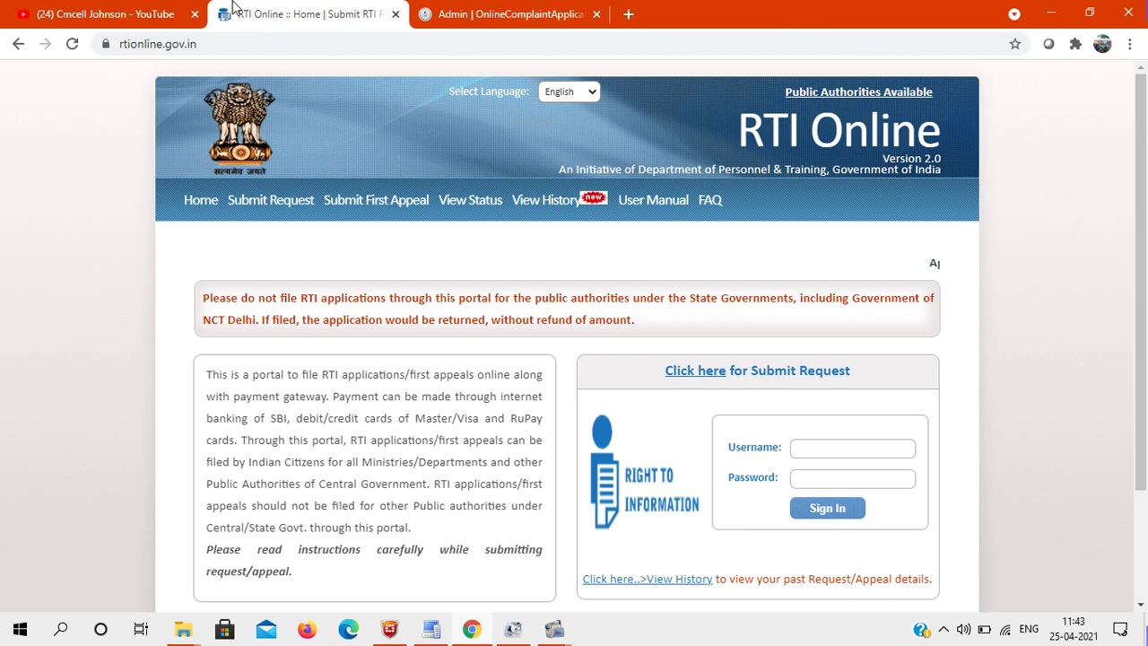
left_click(103, 14)
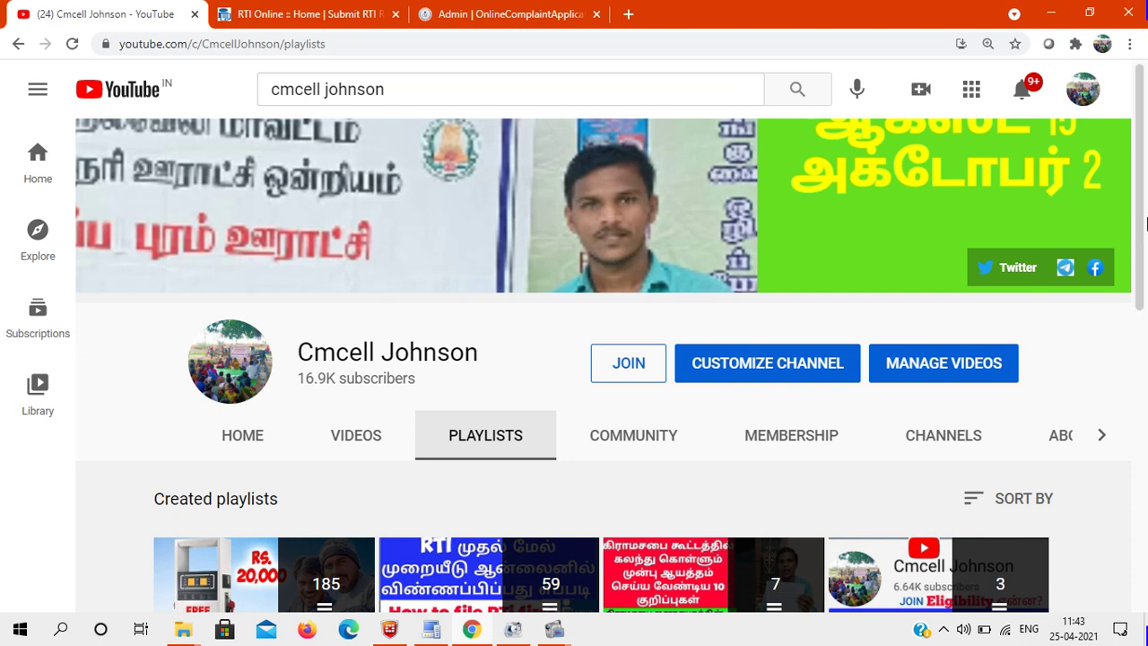
left_click_drag(1139, 225, 1145, 381)
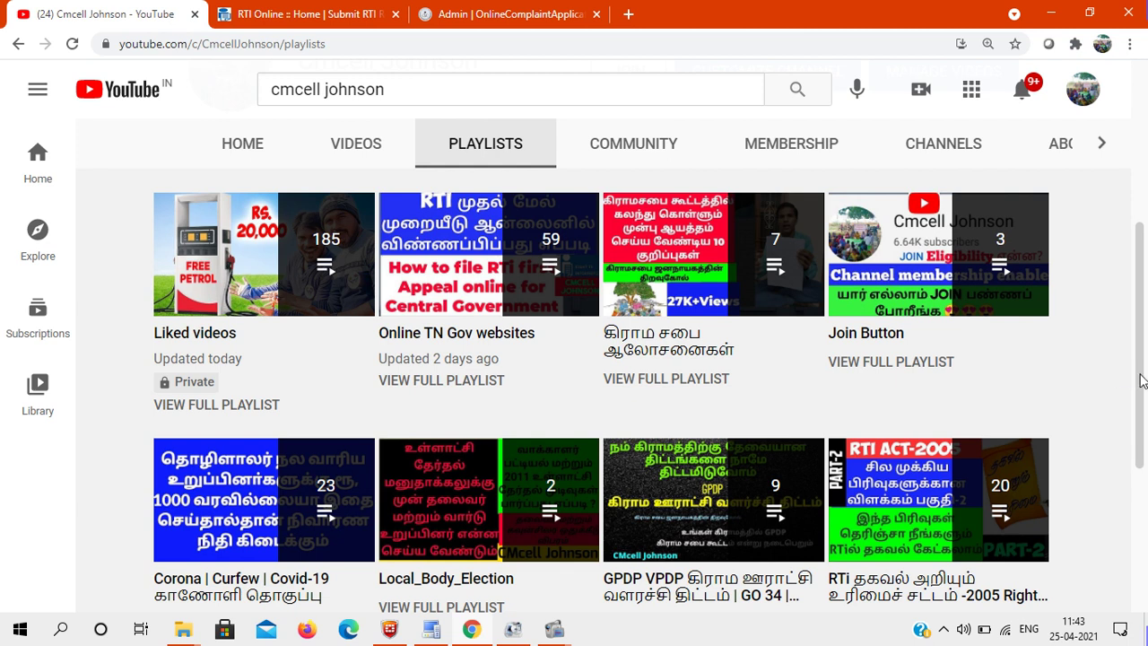
left_click_drag(1141, 381, 1143, 448)
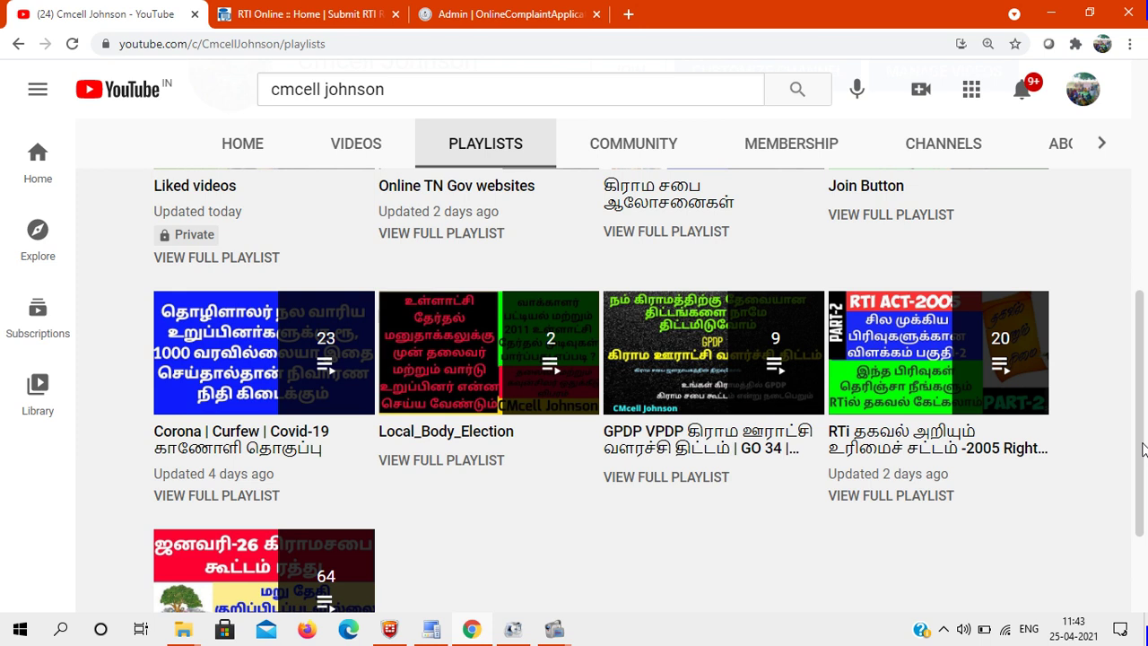
left_click_drag(1143, 448, 1143, 472)
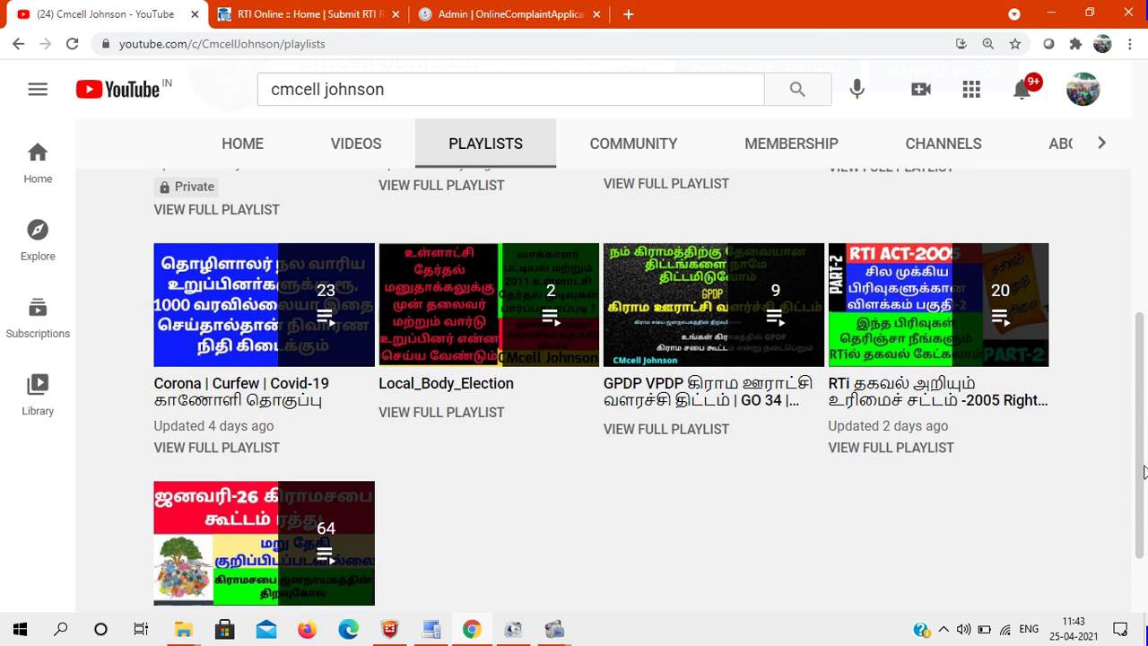
left_click(274, 10)
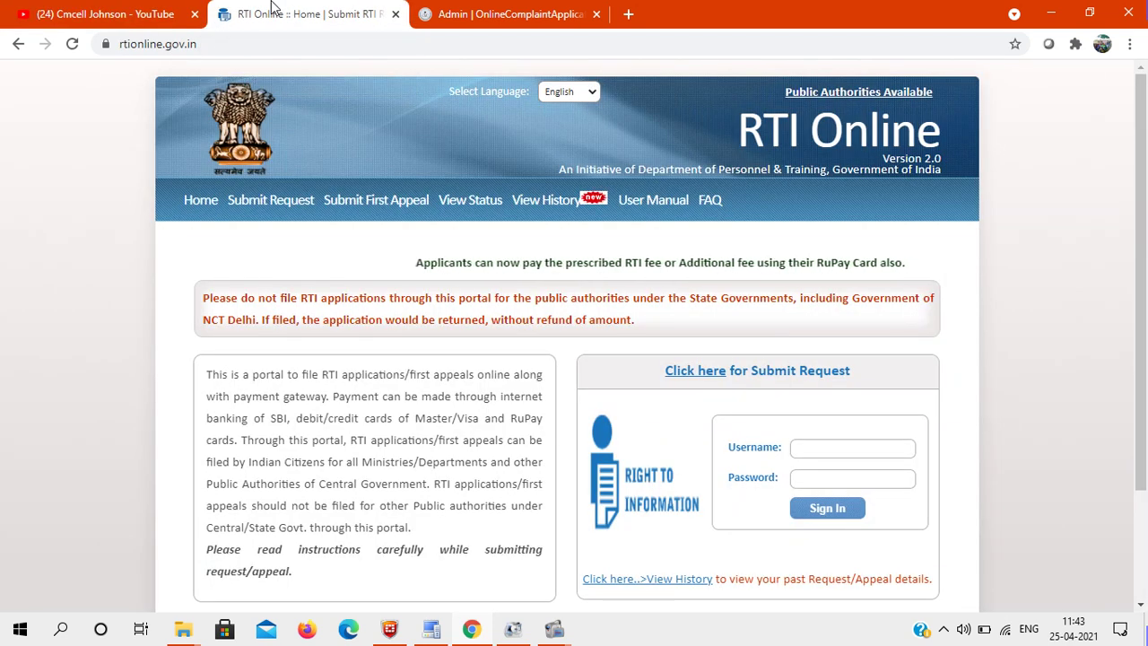
Step: Open the CIC site from the RTI Online portal's 'Complaint & Second Appeal to CIC' footer link
left_click(227, 44)
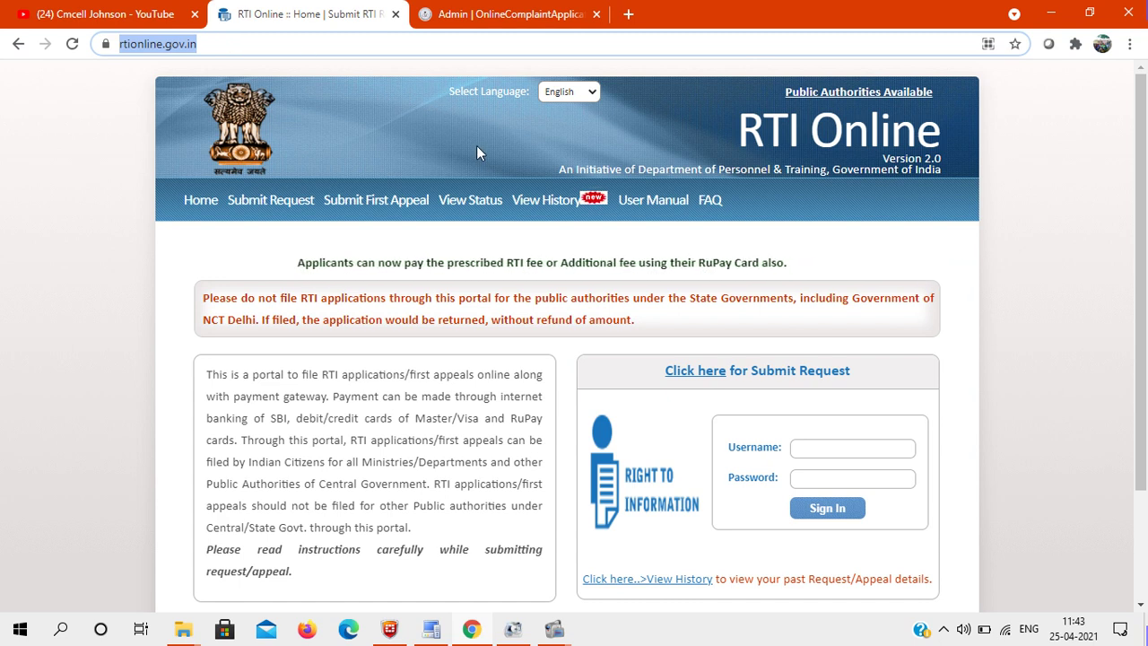
left_click_drag(1146, 195, 1147, 303)
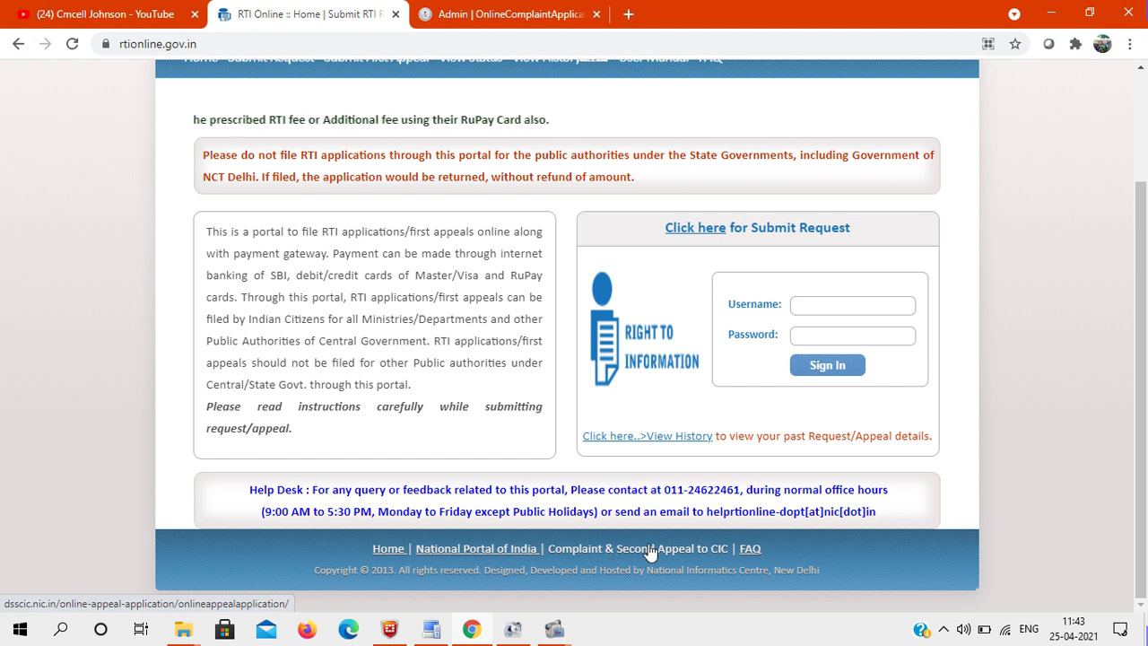
left_click(650, 552)
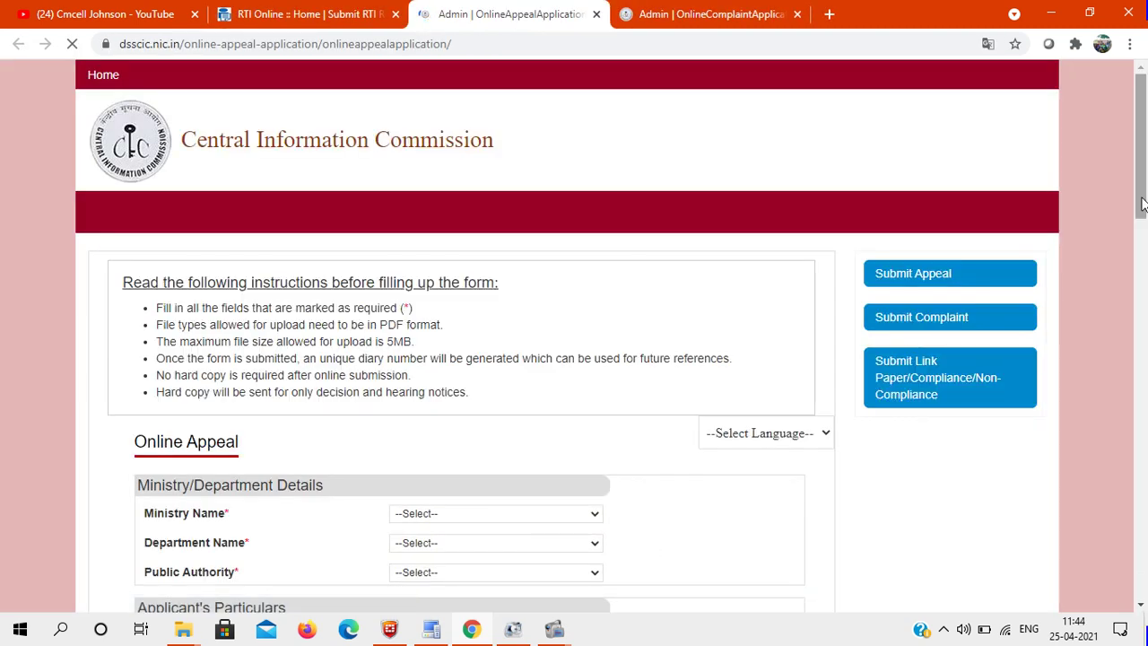
Step: Set the CIC Online Appeal form's Select Language option to English
scroll(1145, 208, "down", 3)
left_click_drag(1145, 208, 1145, 224)
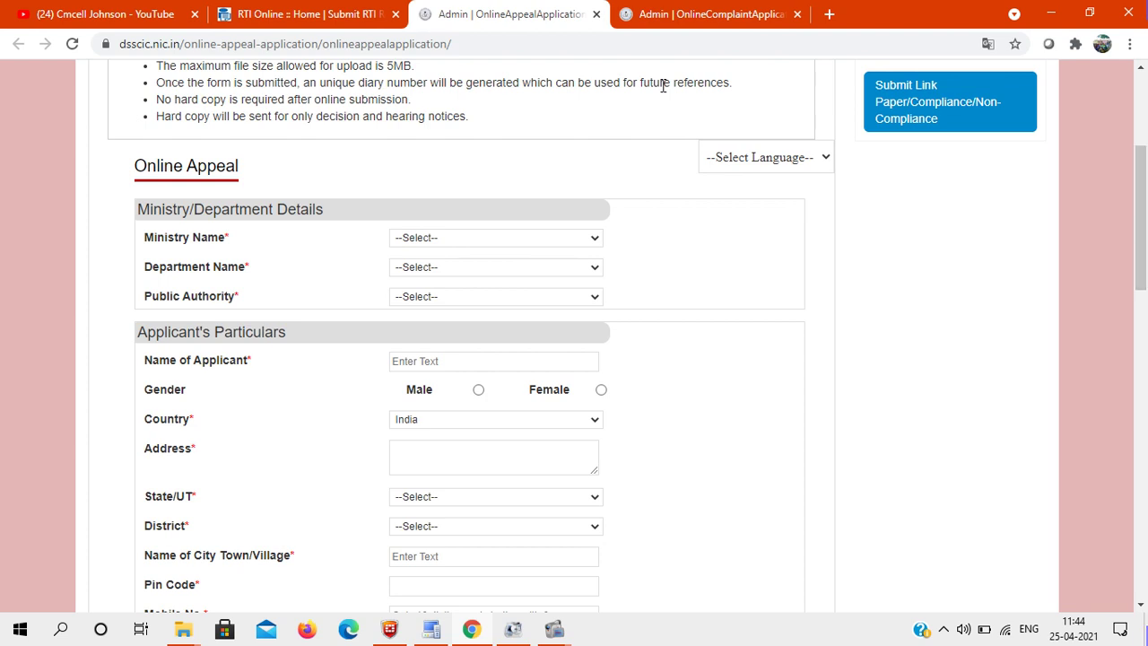
left_click(728, 158)
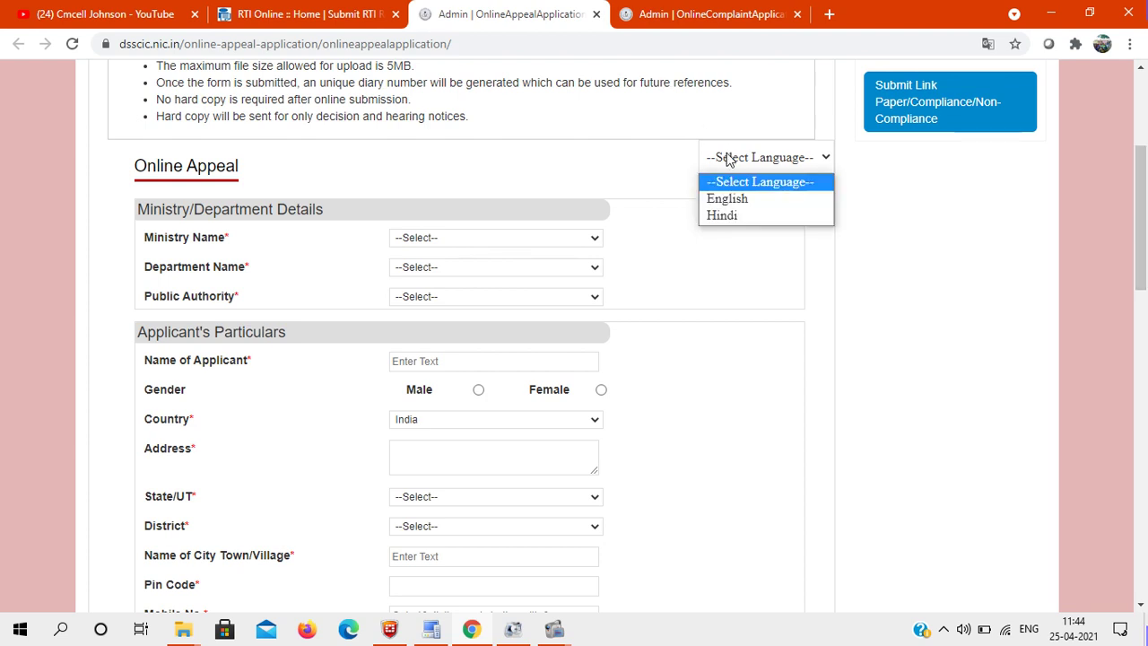
left_click(744, 206)
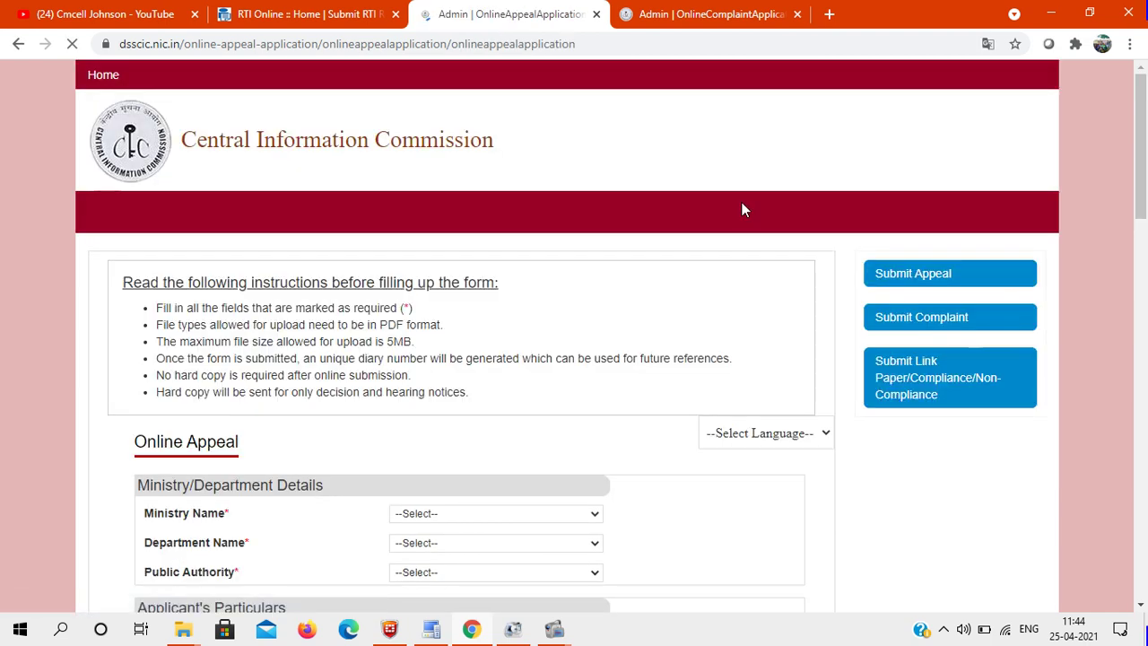
scroll(493, 137, "down", 3)
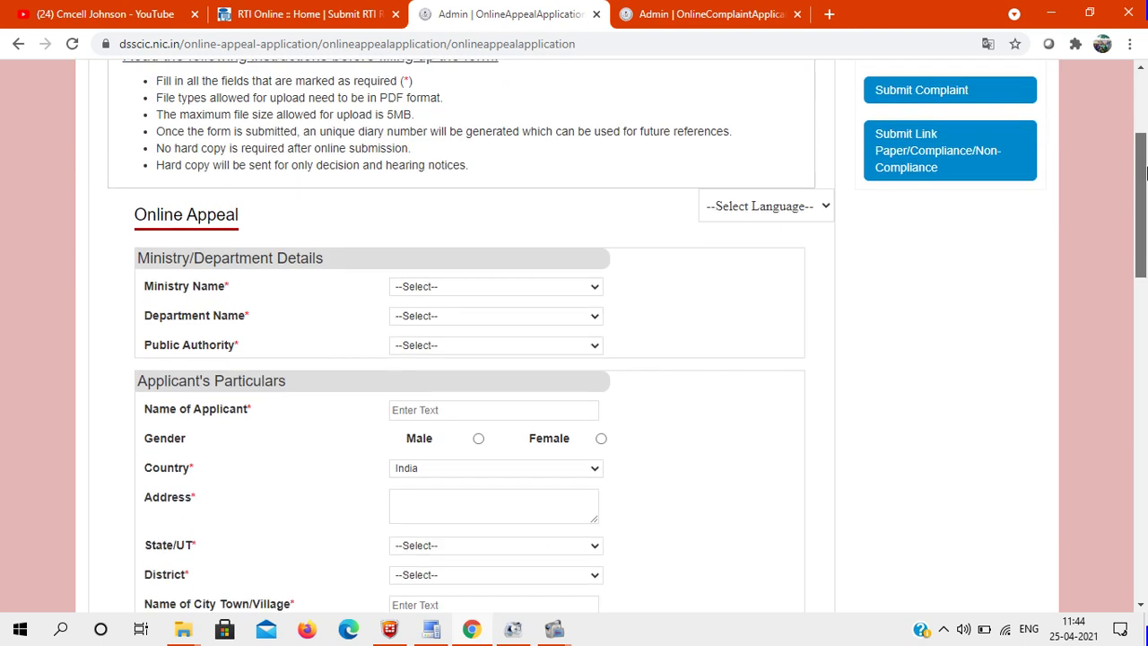
scroll(492, 137, "up", 1)
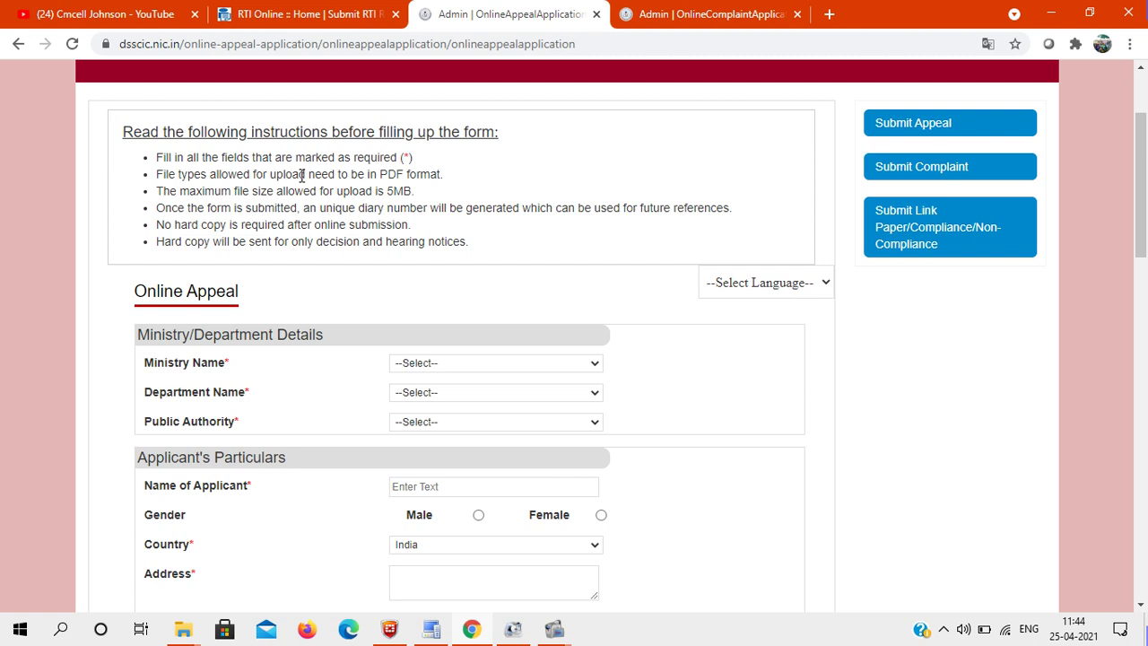
left_click_drag(1145, 156, 1145, 189)
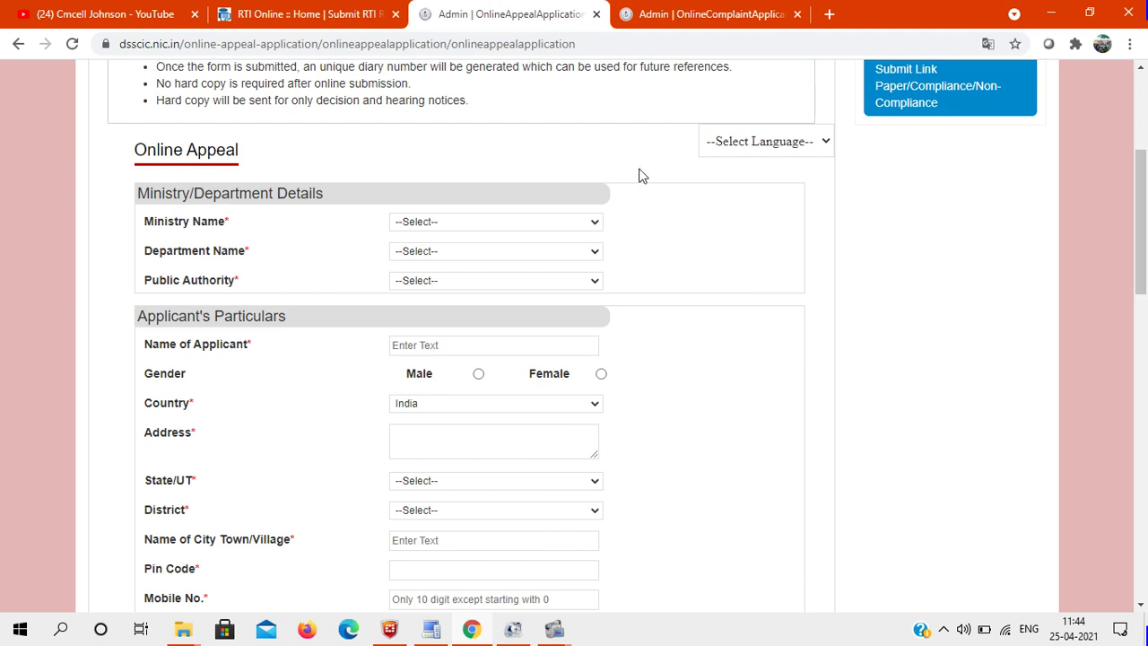
Step: Select Ministry and Department of Health & Family Welfare, and begin entering the applicant's name
left_click(427, 224)
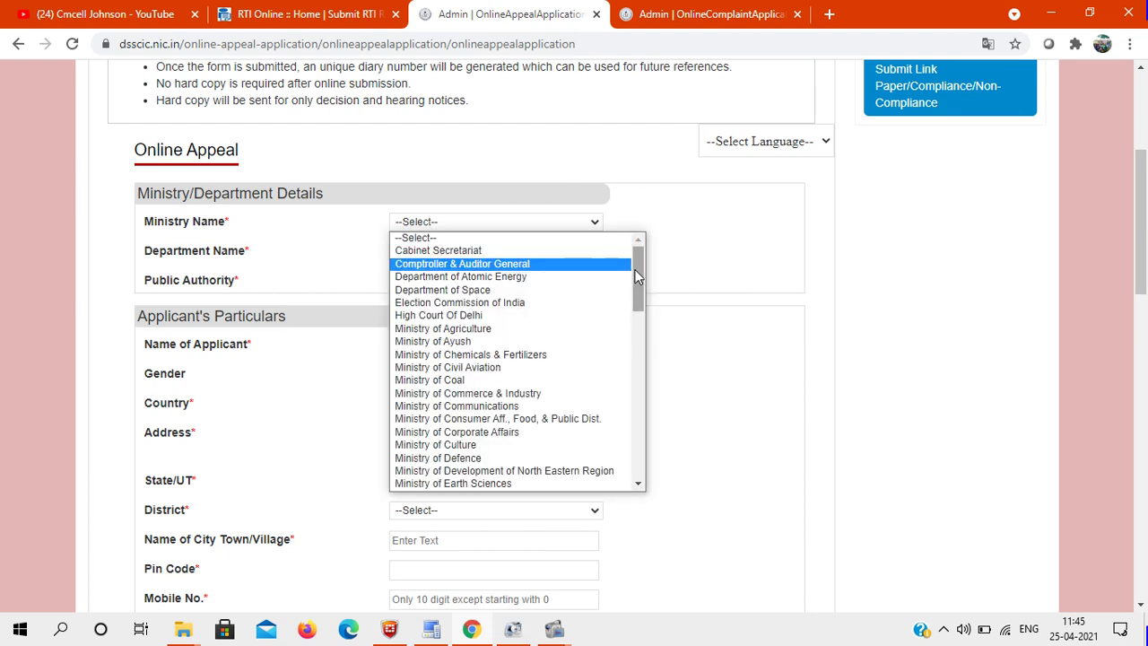
left_click_drag(641, 264, 644, 330)
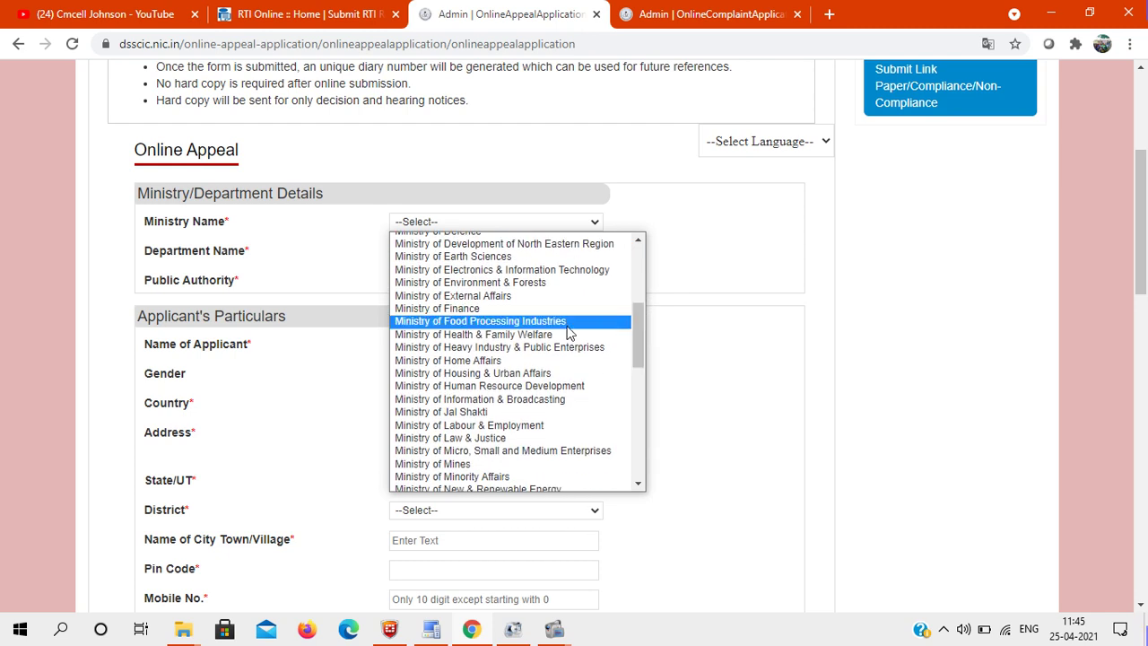
left_click(522, 335)
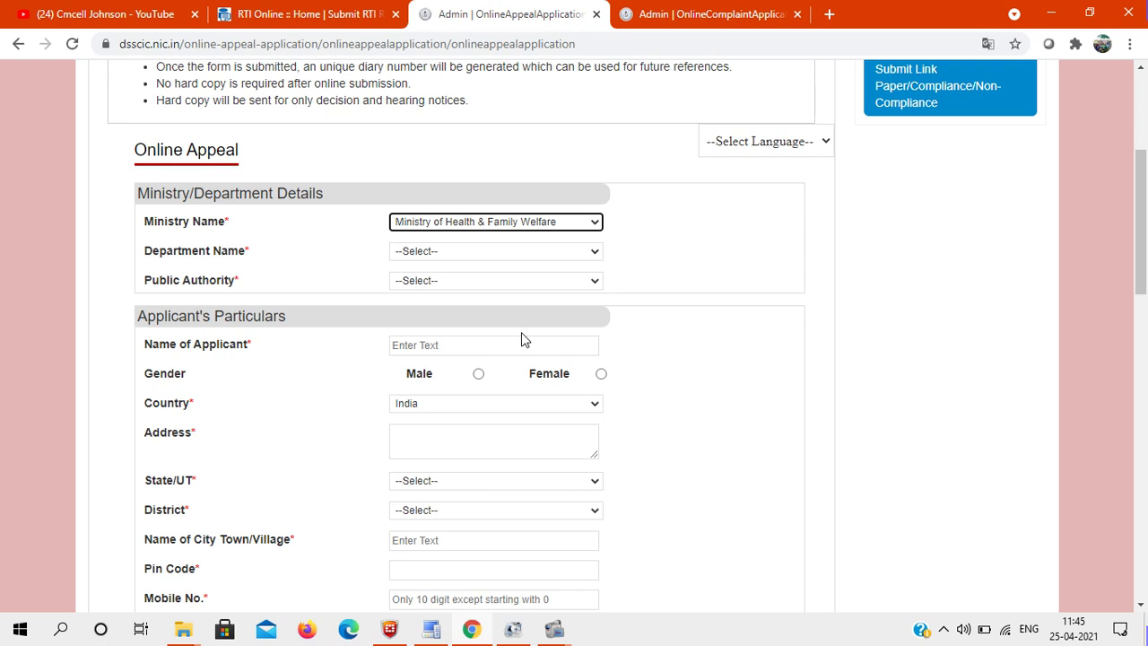
left_click(474, 254)
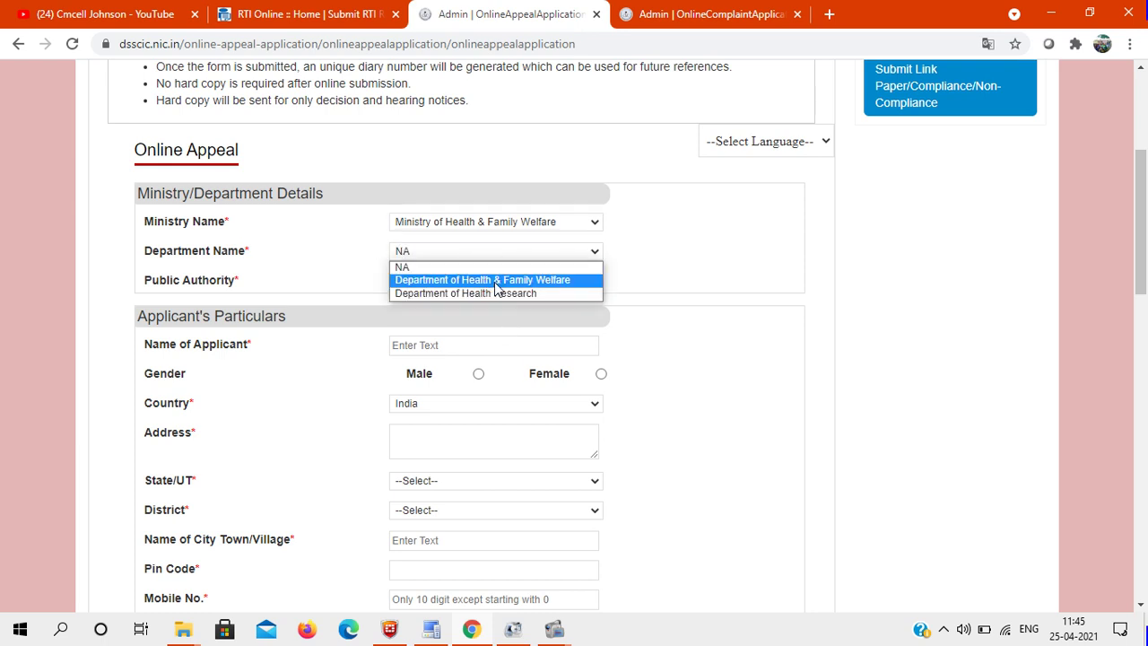
left_click(496, 281)
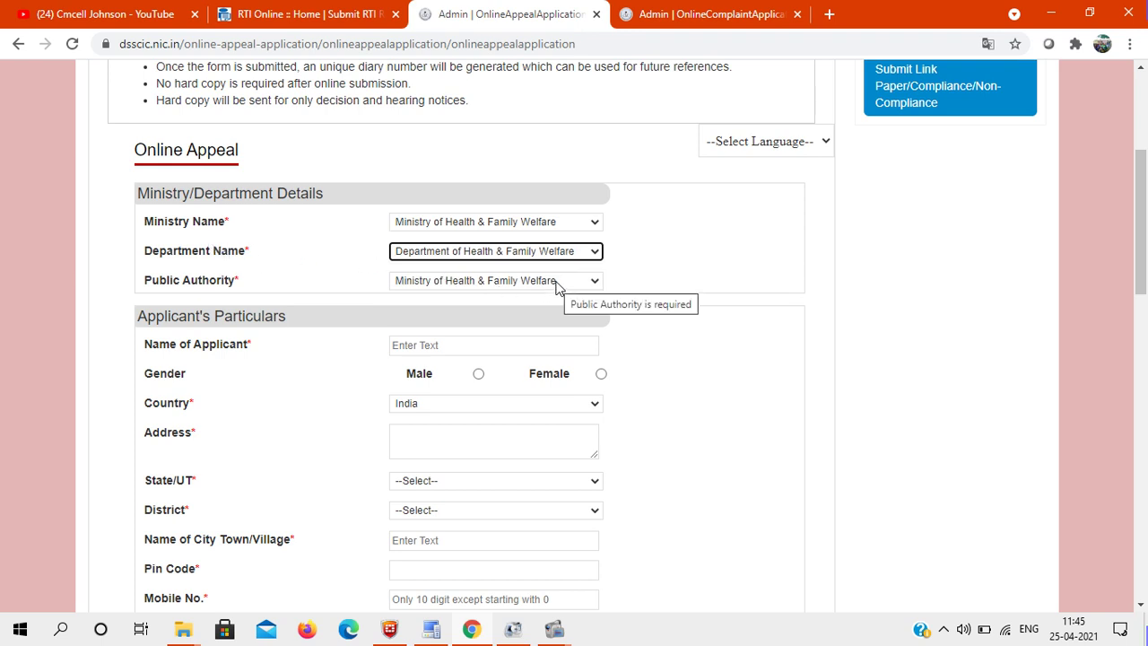
left_click(417, 345)
type("J")
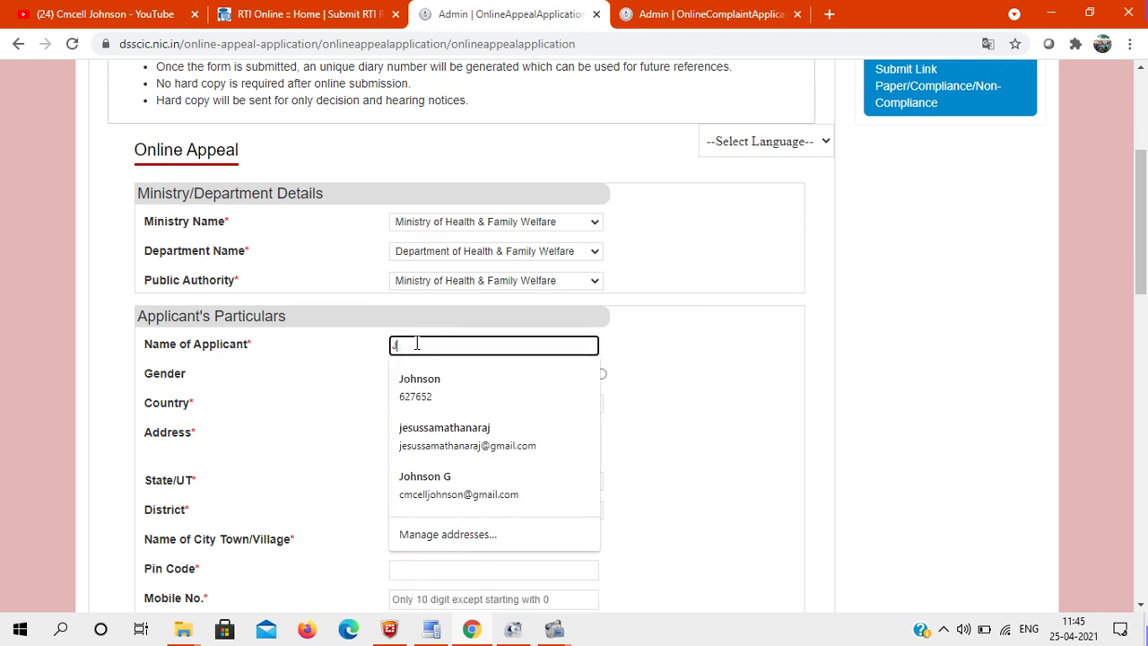
type("OHnson G")
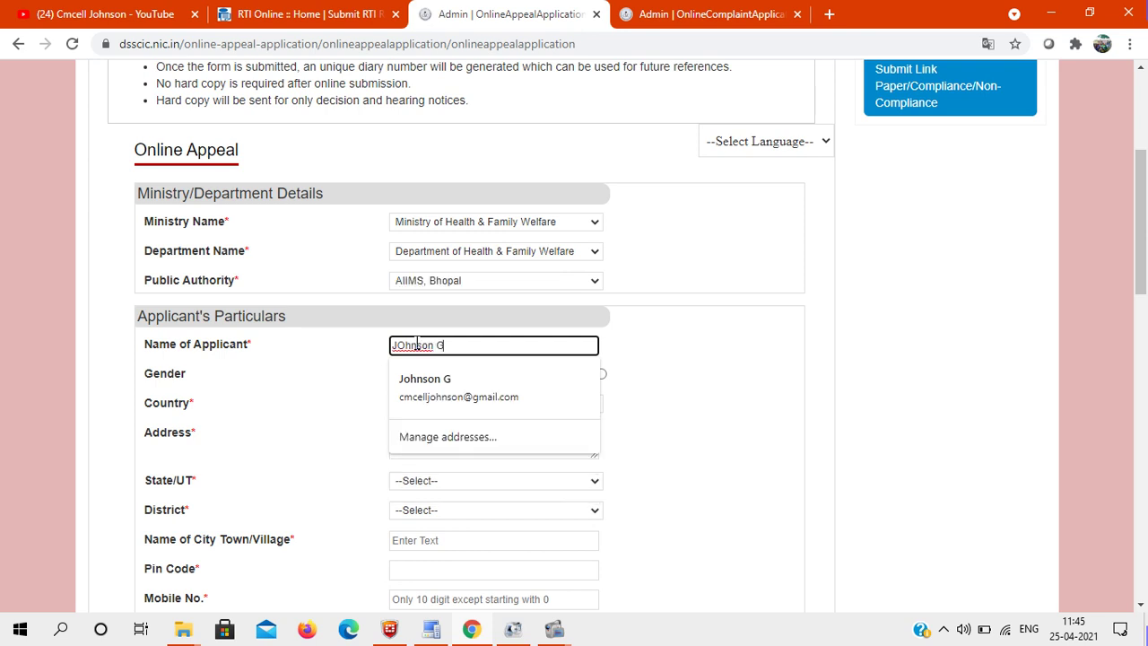
Step: Set the applicant's gender to Male and fill the address from a saved entry
left_click(794, 353)
scroll(792, 351, "down", 1)
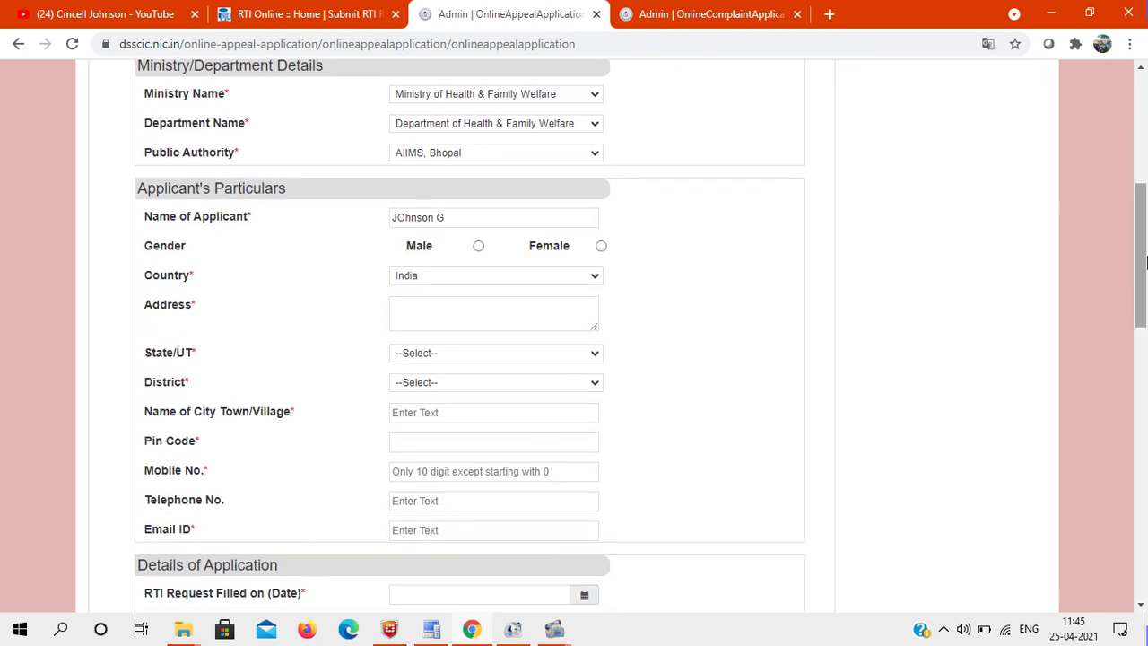
left_click(478, 245)
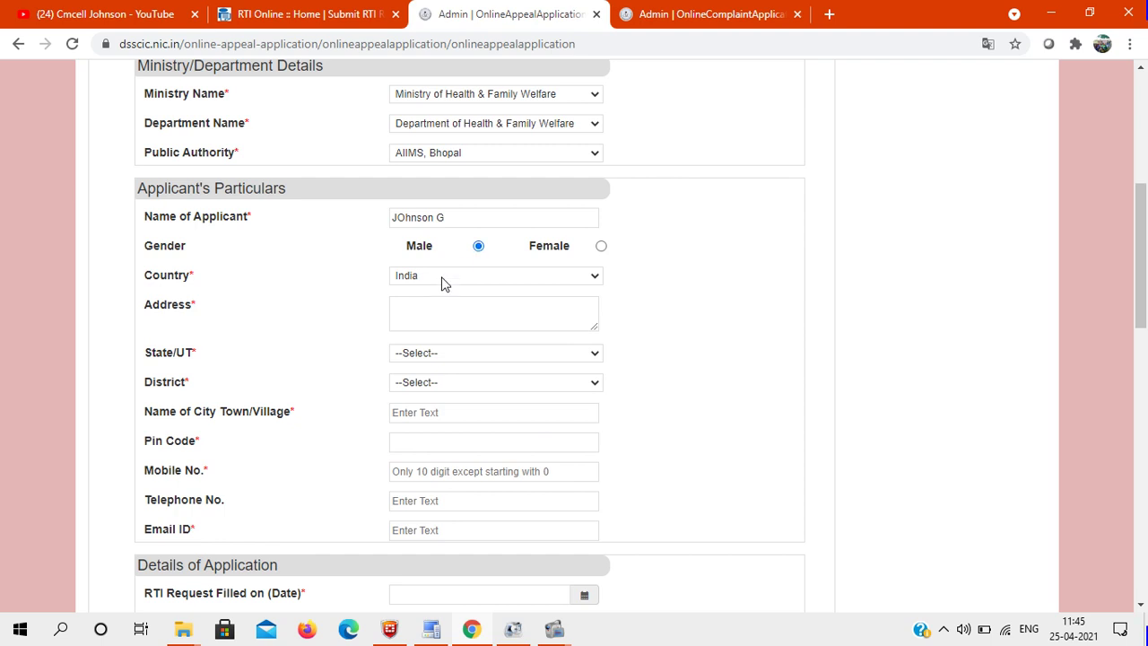
left_click(434, 309)
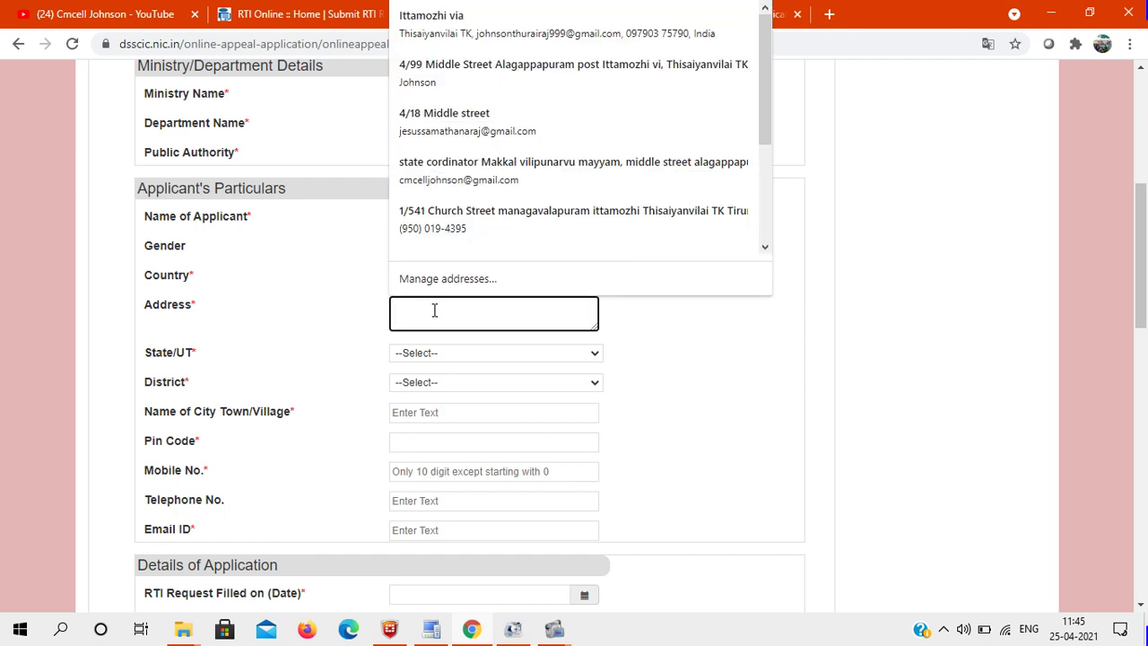
left_click(548, 89)
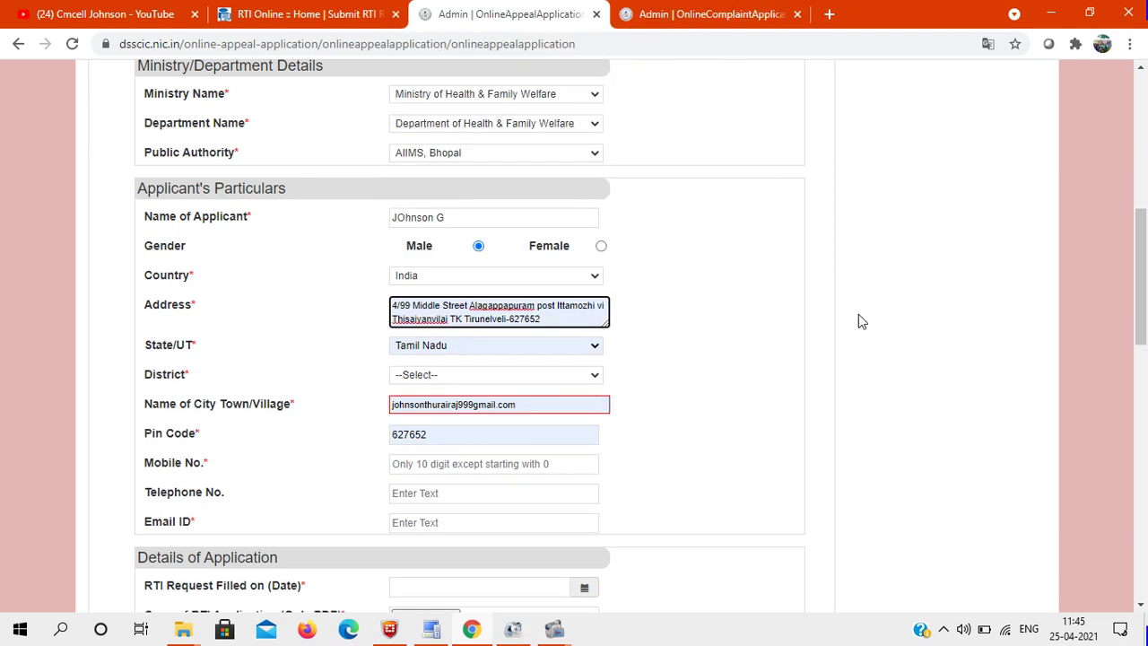
Step: Replace the wrongly filled City/Town/Village field with the applicant's village name
scroll(863, 287, "down", 3)
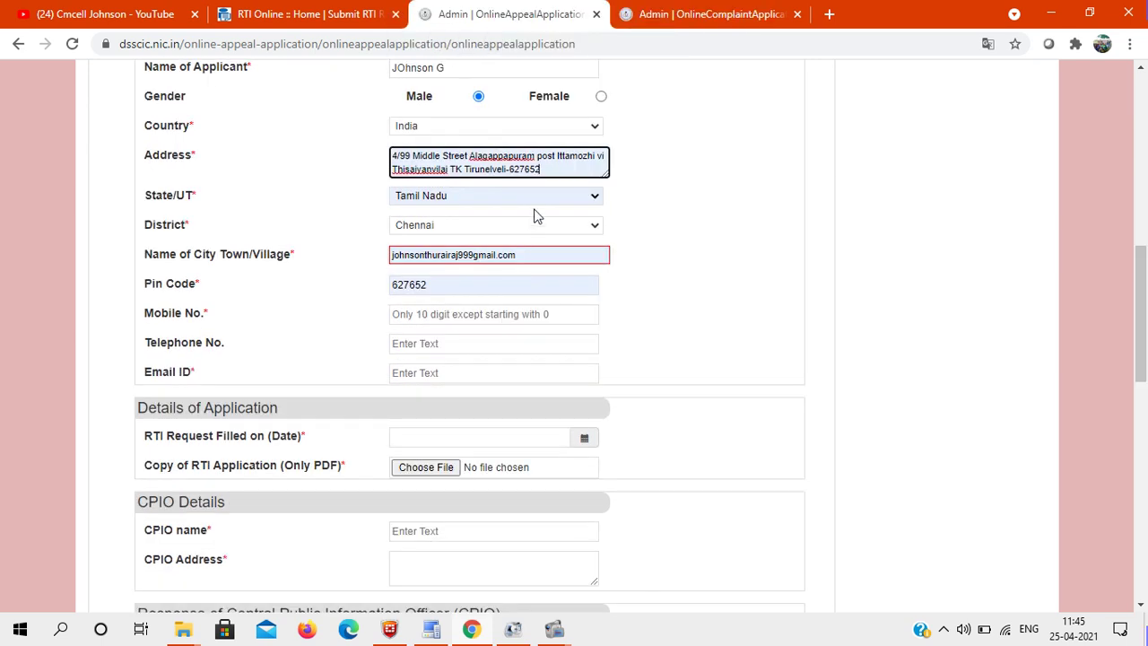
left_click(549, 254)
key("ctrl+a")
type("cm")
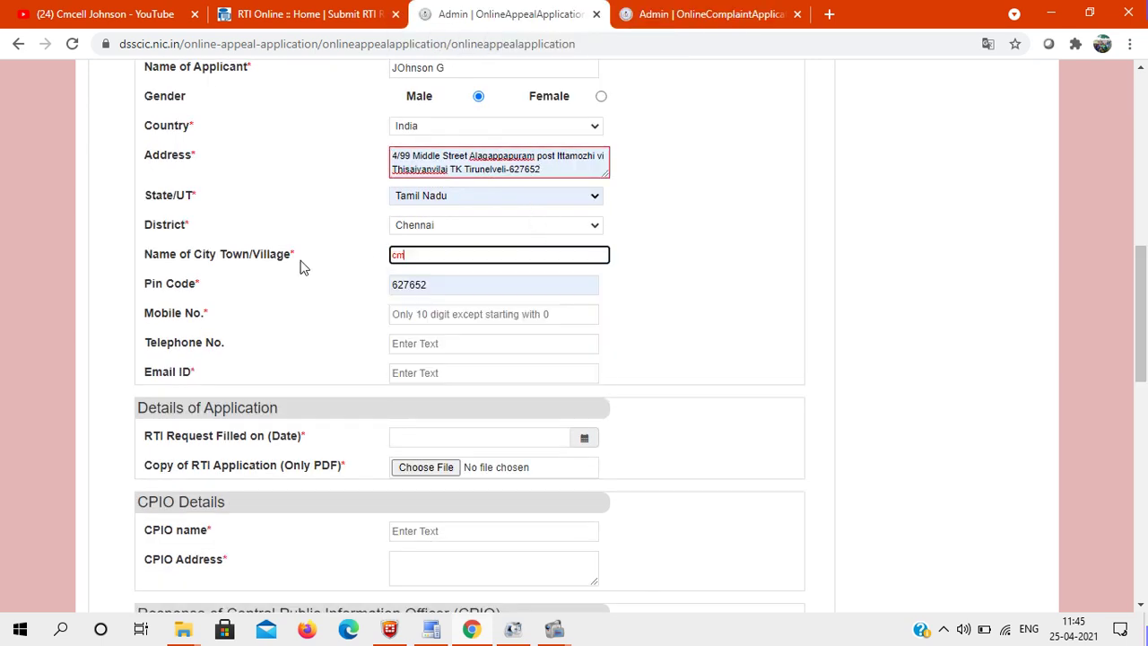
type("cell")
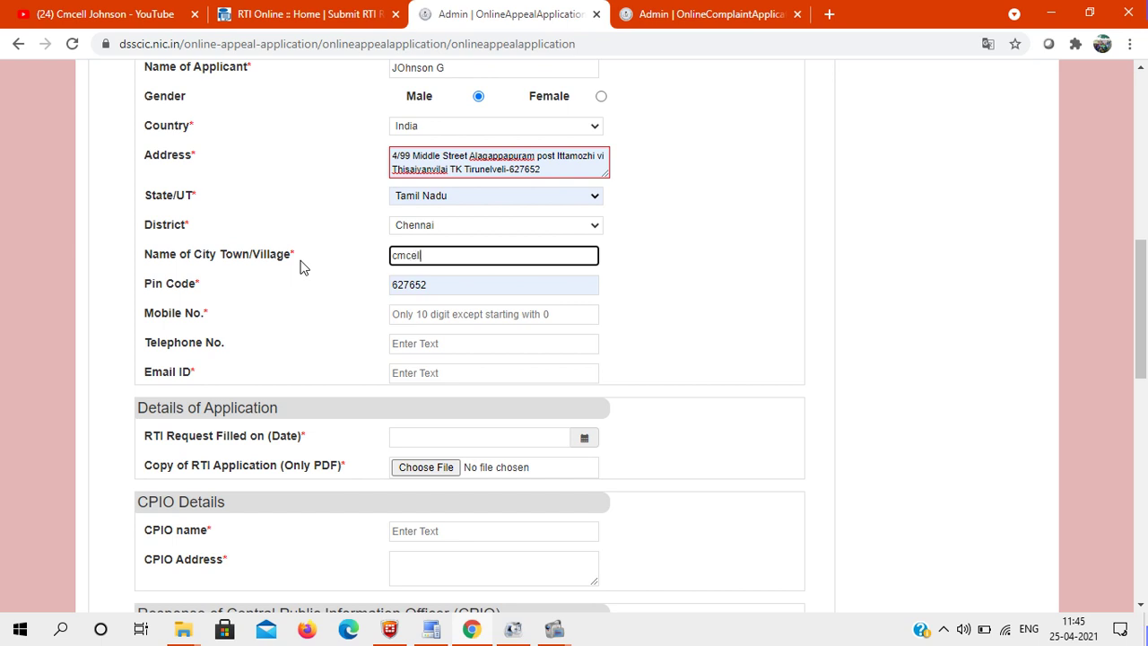
key("BackSpace")
key("BackSpace")
key("BackSpace")
key("BackSpace")
key("BackSpace")
key("BackSpace")
key("BackSpace")
type("a")
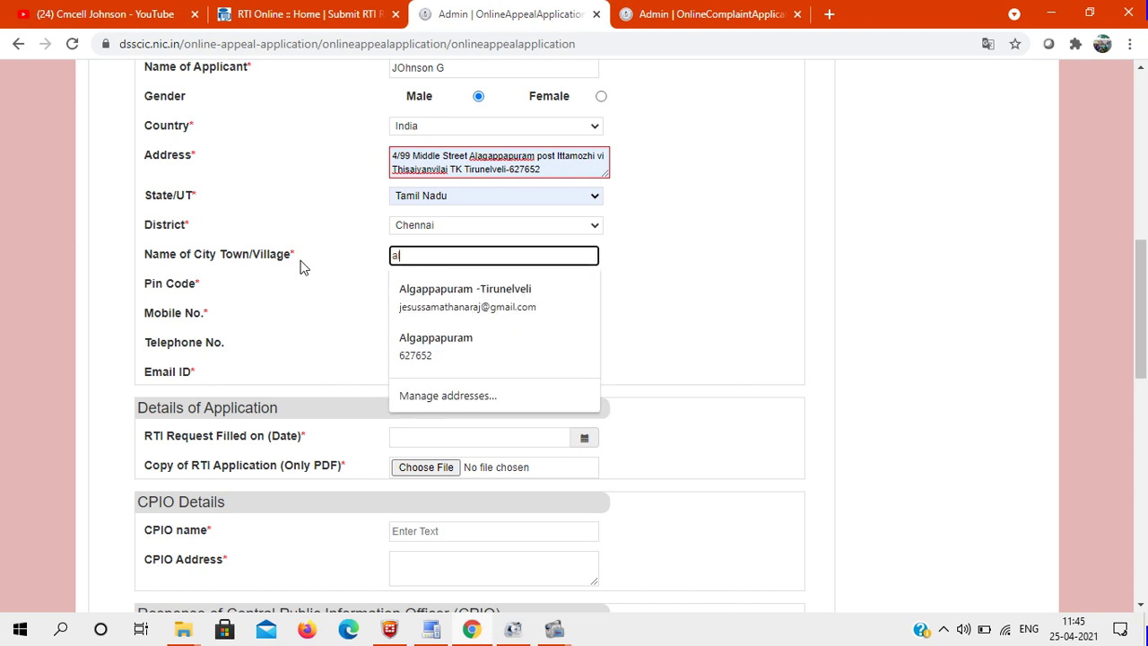
type("lagapp")
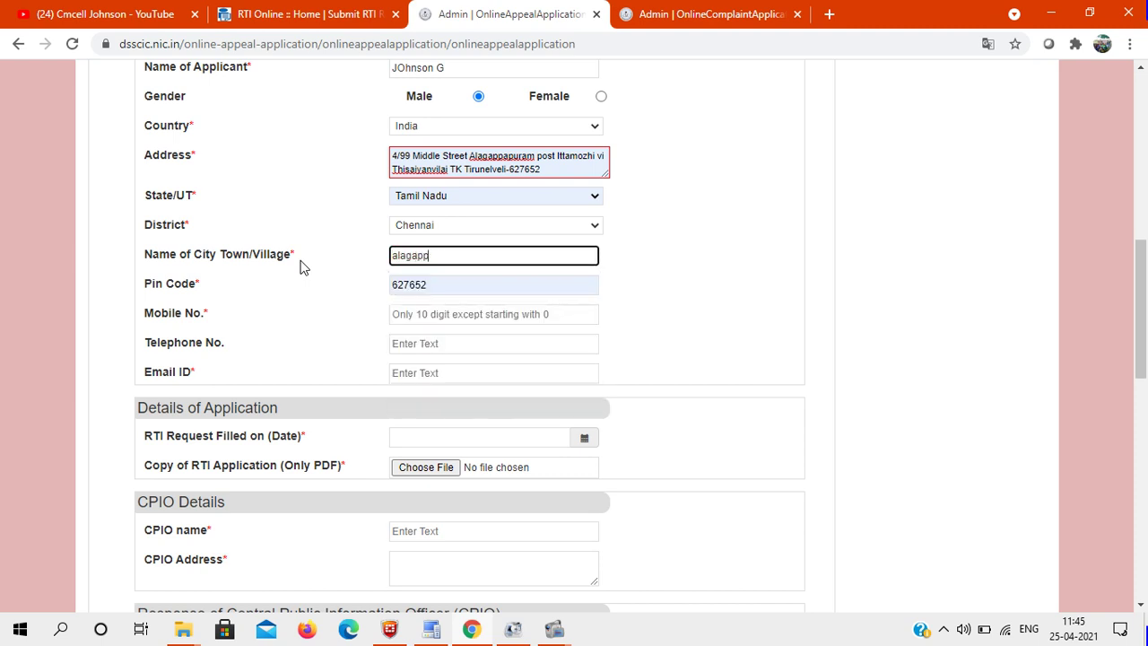
type("apuram")
Step: Choose Tirunelveli as the district, complete the village name, and start the mobile number
left_click(458, 224)
key("t")
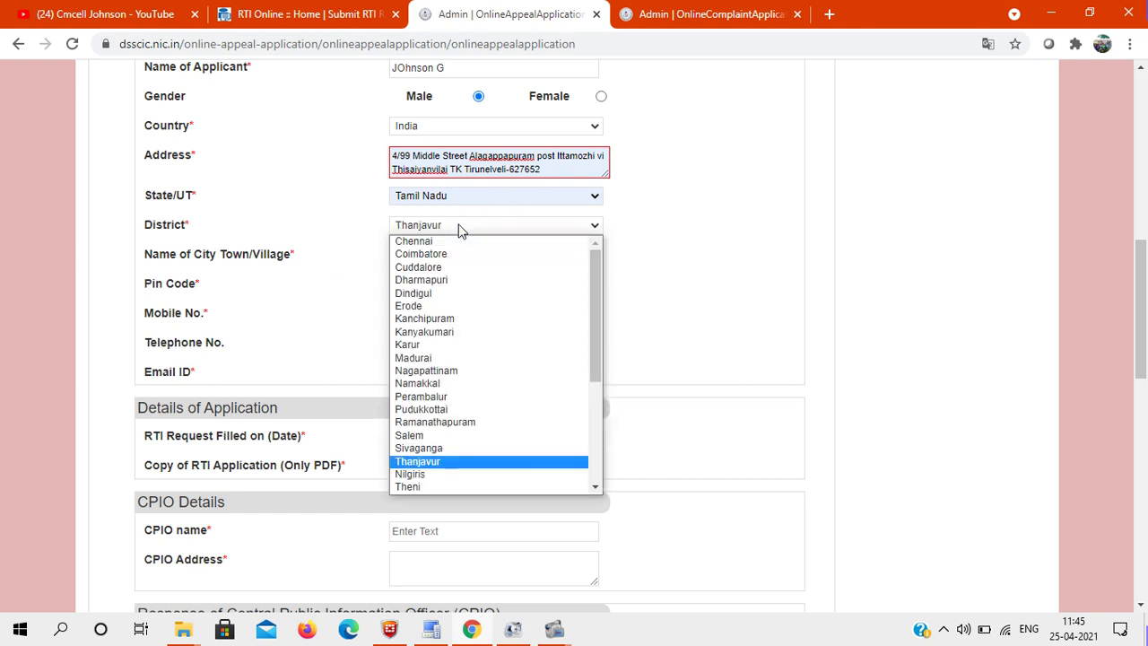
key("Down")
key("Down")
key("Down")
key("Down")
key("Down")
key("Down")
key("Down")
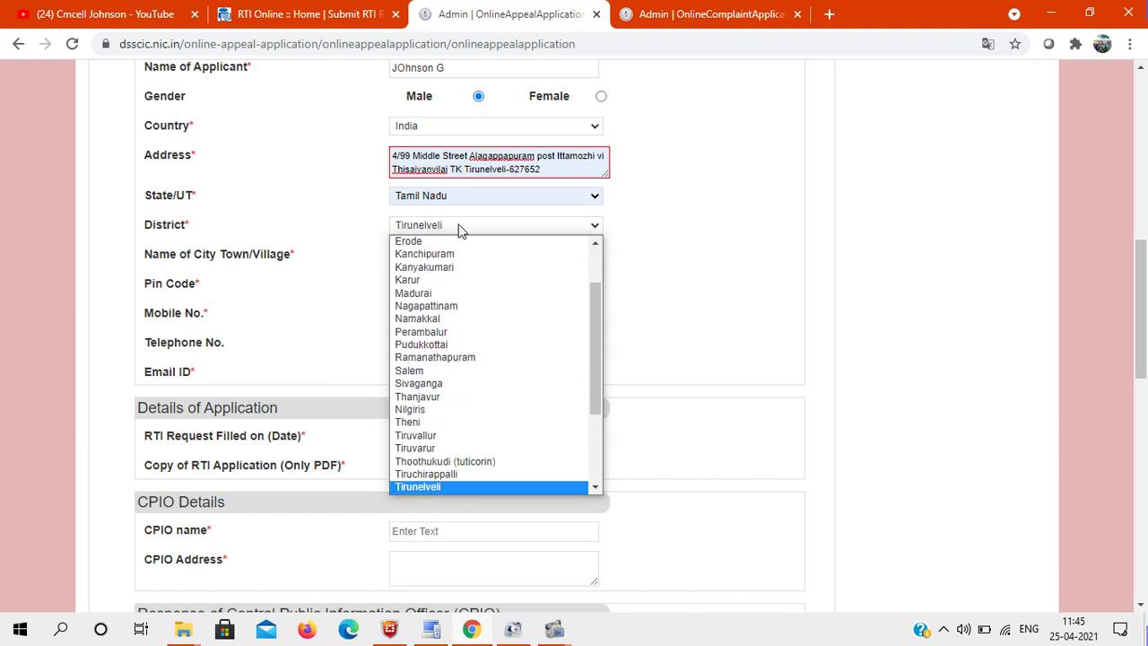
key("Return")
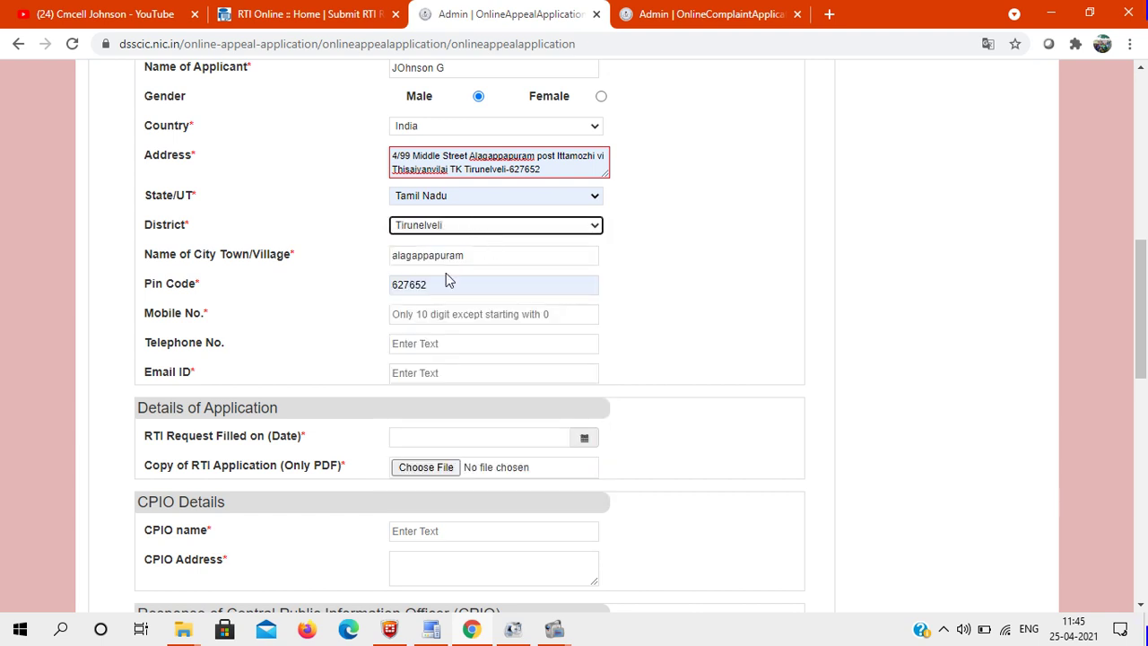
left_click(467, 256)
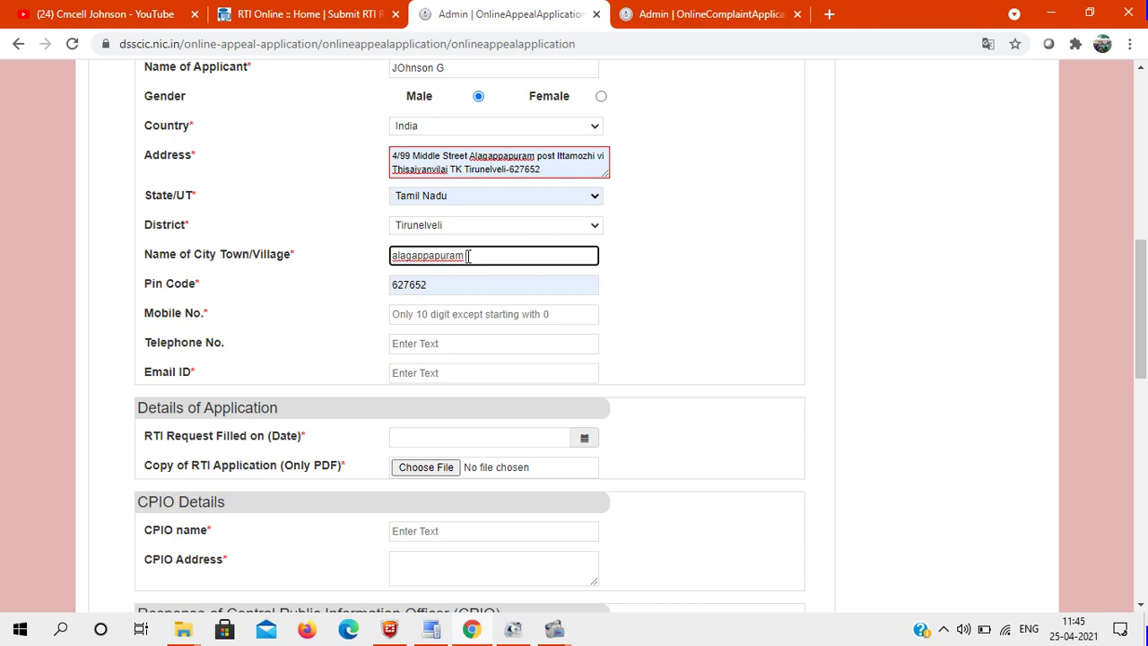
type("Ittamozh")
left_click(431, 315)
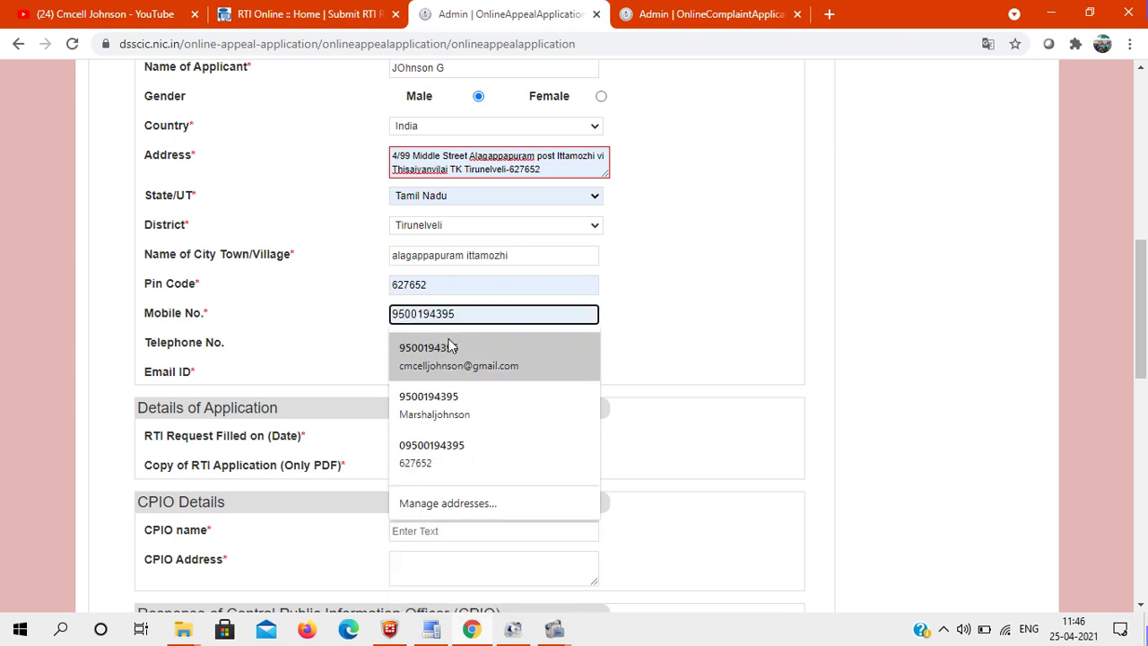
Step: Fill Mobile No. and Email ID from the saved autofill suggestion
left_click(452, 346)
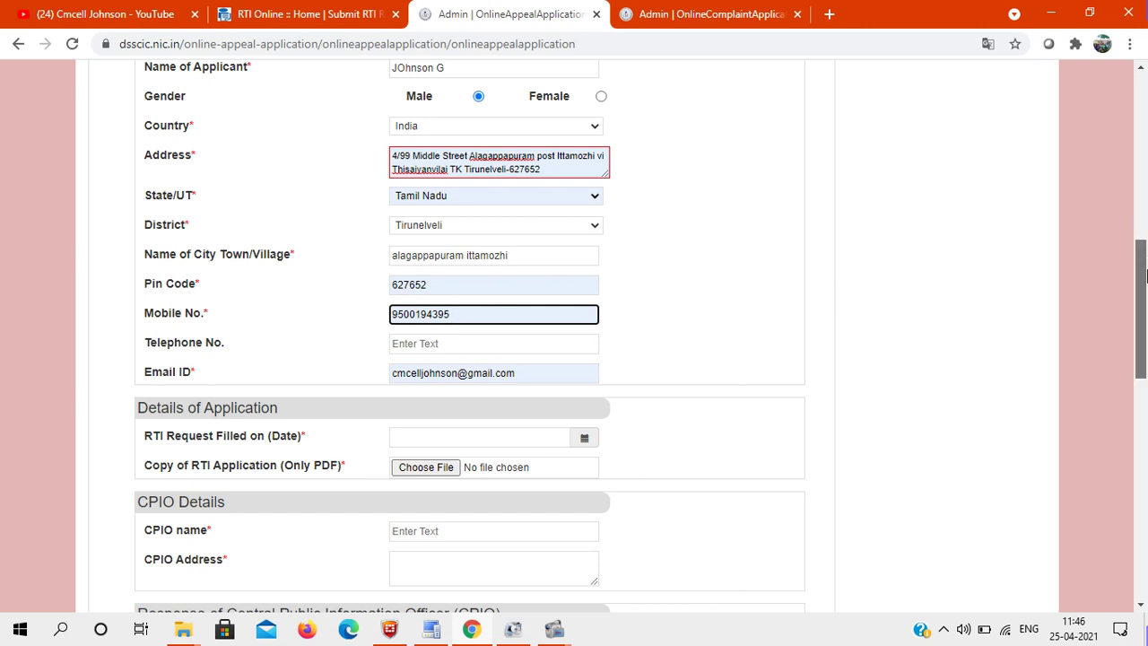
left_click_drag(1144, 279, 1145, 328)
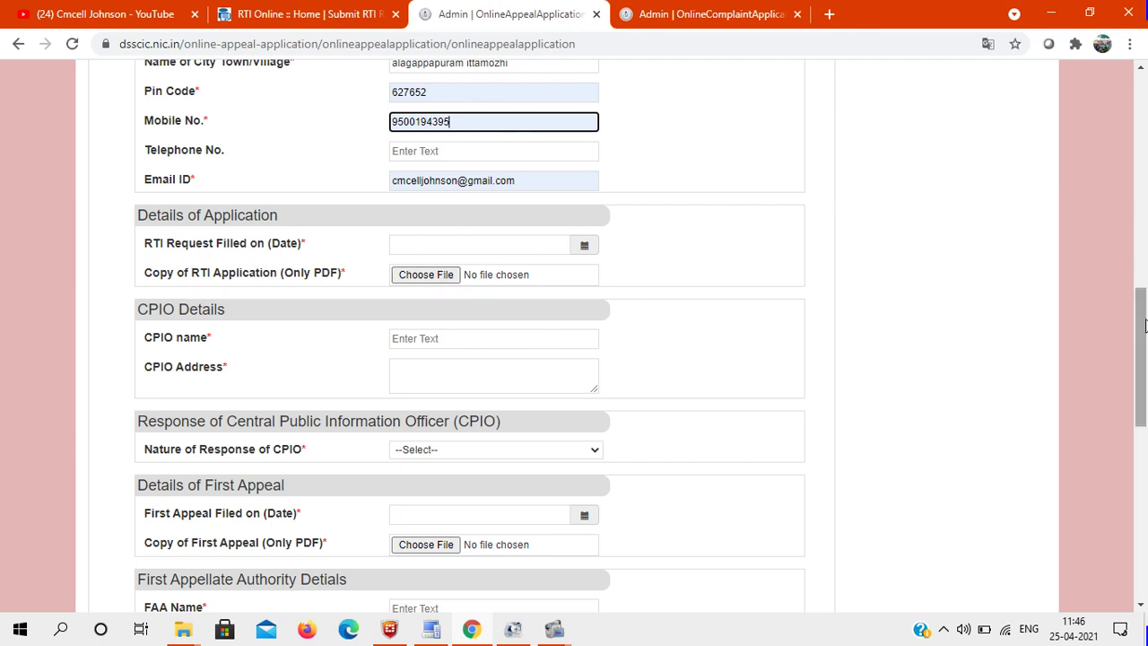
left_click_drag(1143, 329, 1145, 350)
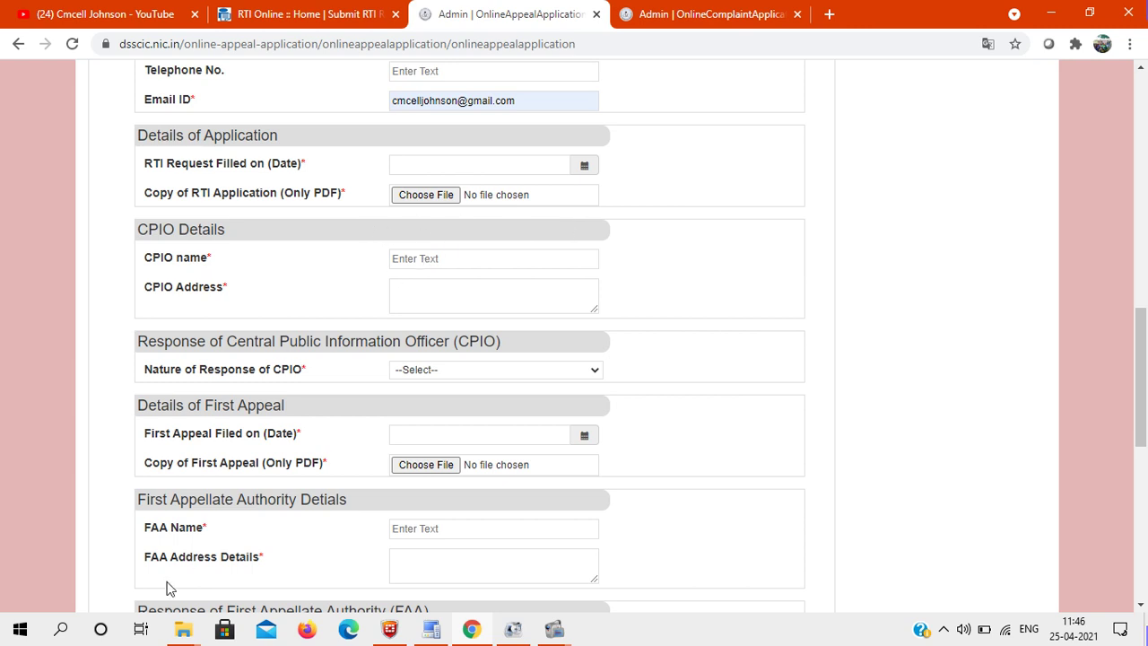
Step: Open the RTI Online _ View Status Form 1 PDF from the Downloads folder
mouse_move(184, 633)
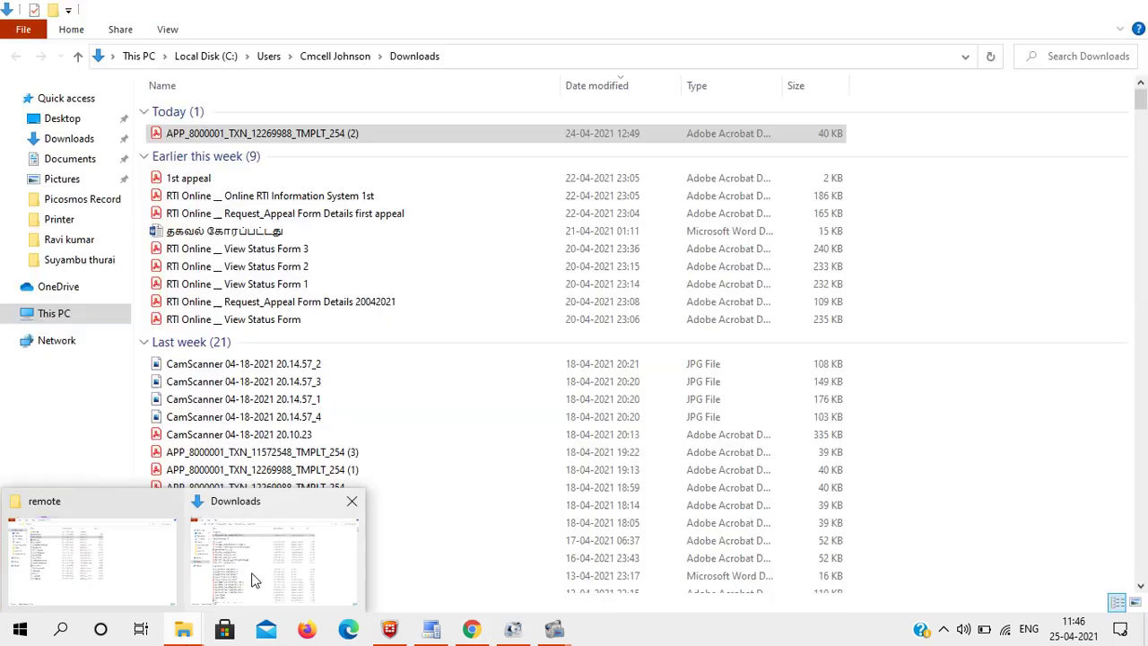
left_click(252, 576)
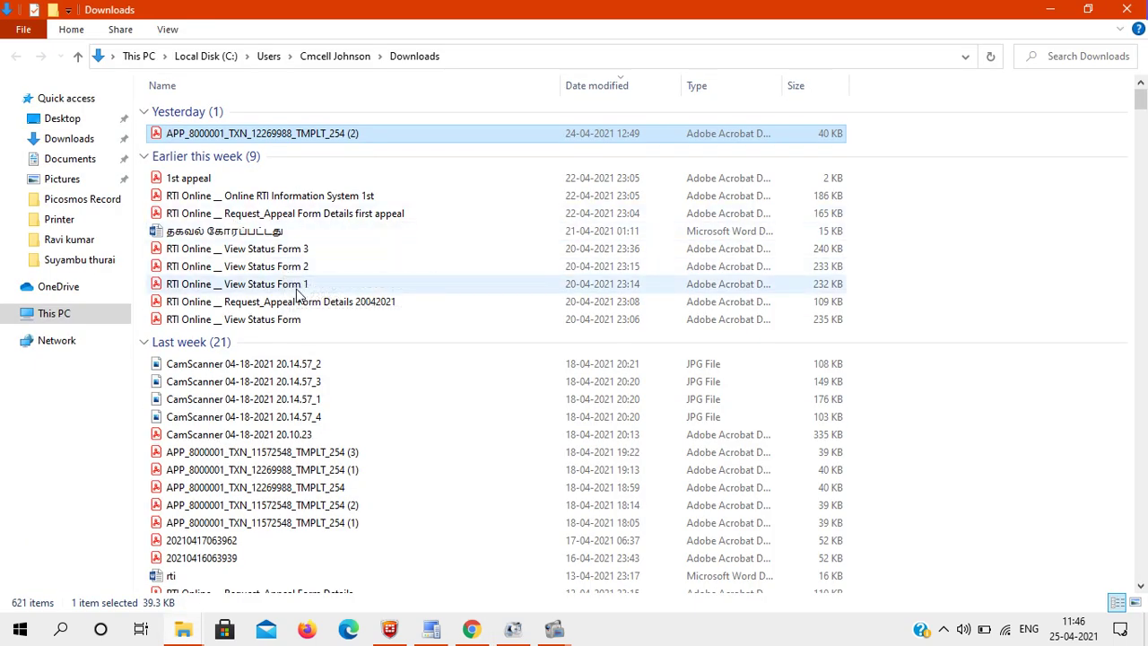
left_click(288, 293)
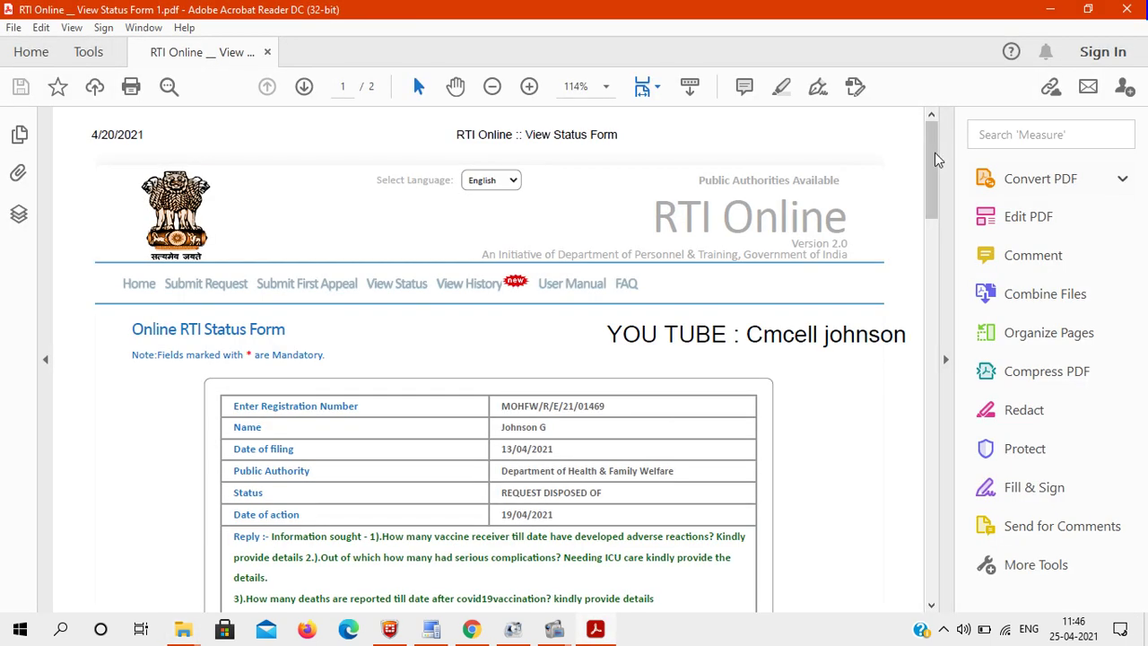
Step: Select the CPIO and First Appellate Authority contact details in the RTI status PDF
left_click_drag(934, 153, 938, 325)
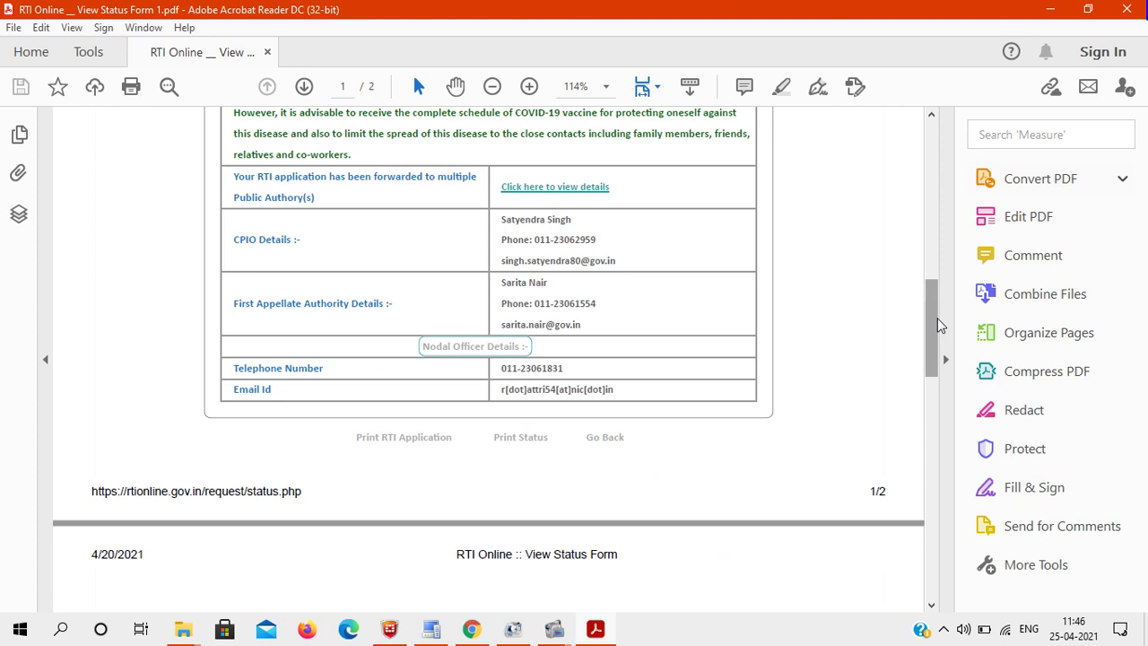
left_click_drag(501, 219, 593, 218)
left_click(470, 628)
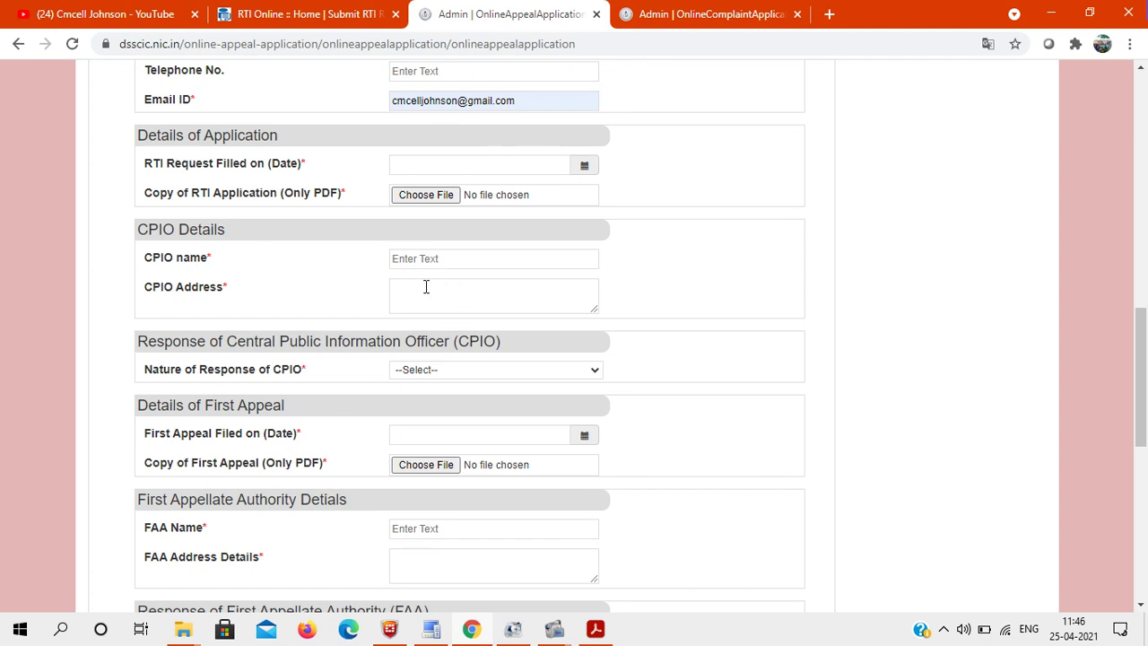
left_click(592, 628)
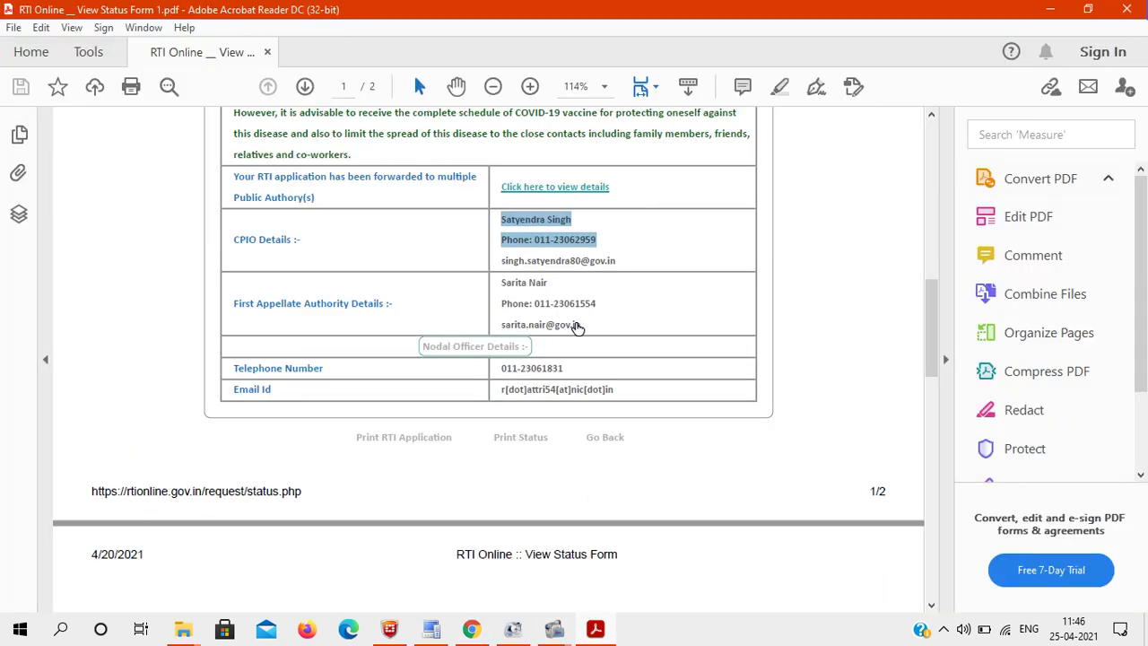
left_click_drag(591, 324, 500, 279)
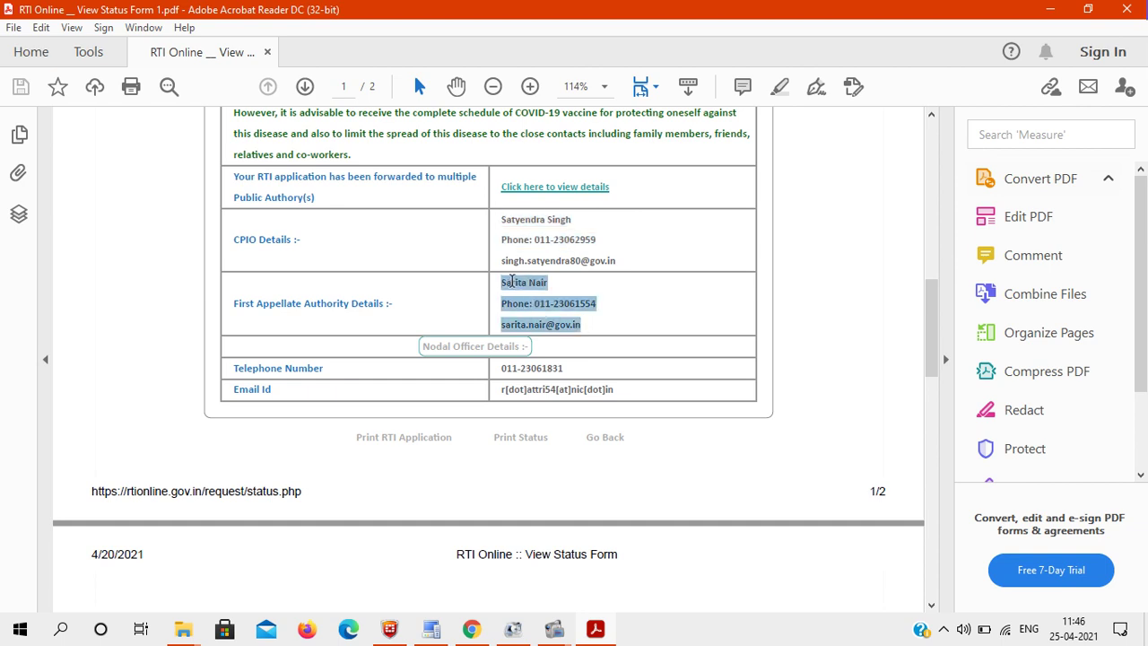
mouse_move(617, 269)
left_mouse_down()
mouse_move(497, 218)
mouse_move(619, 259)
left_mouse_up()
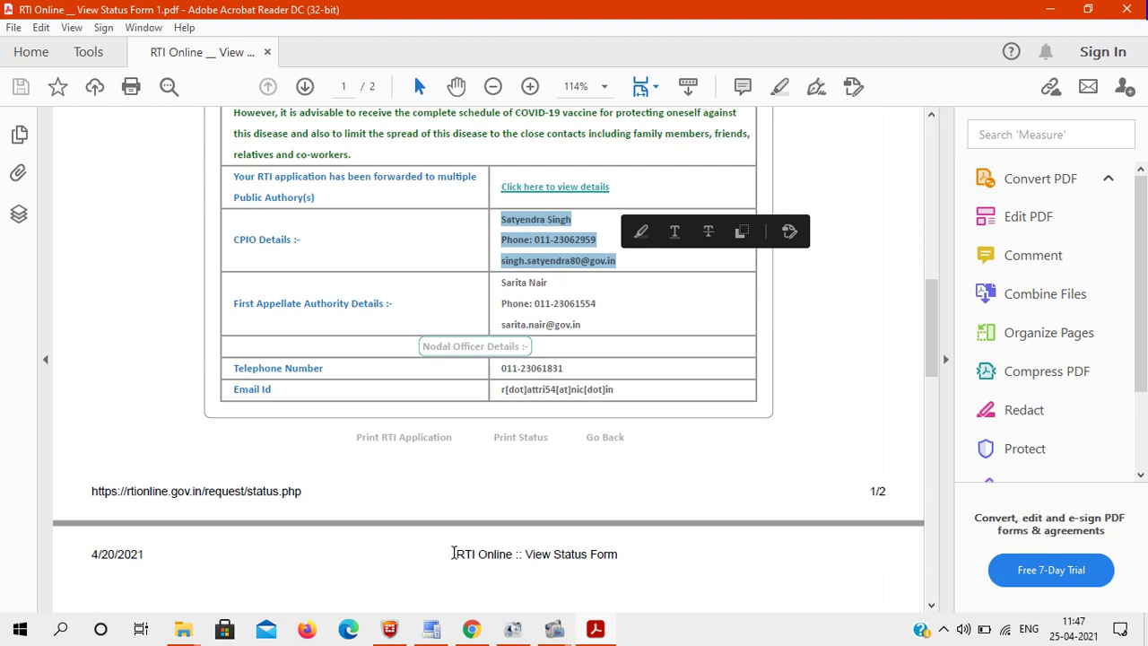
left_click(471, 629)
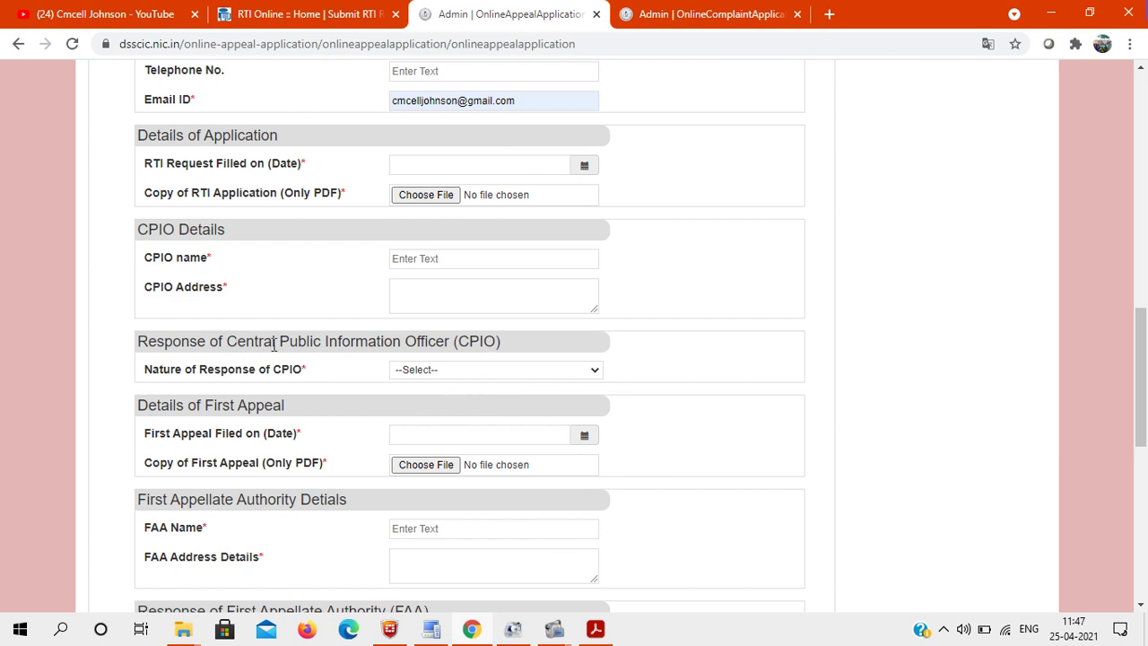
Step: Review the Nature of CPIO response options, leaving the field unset
left_click(467, 375)
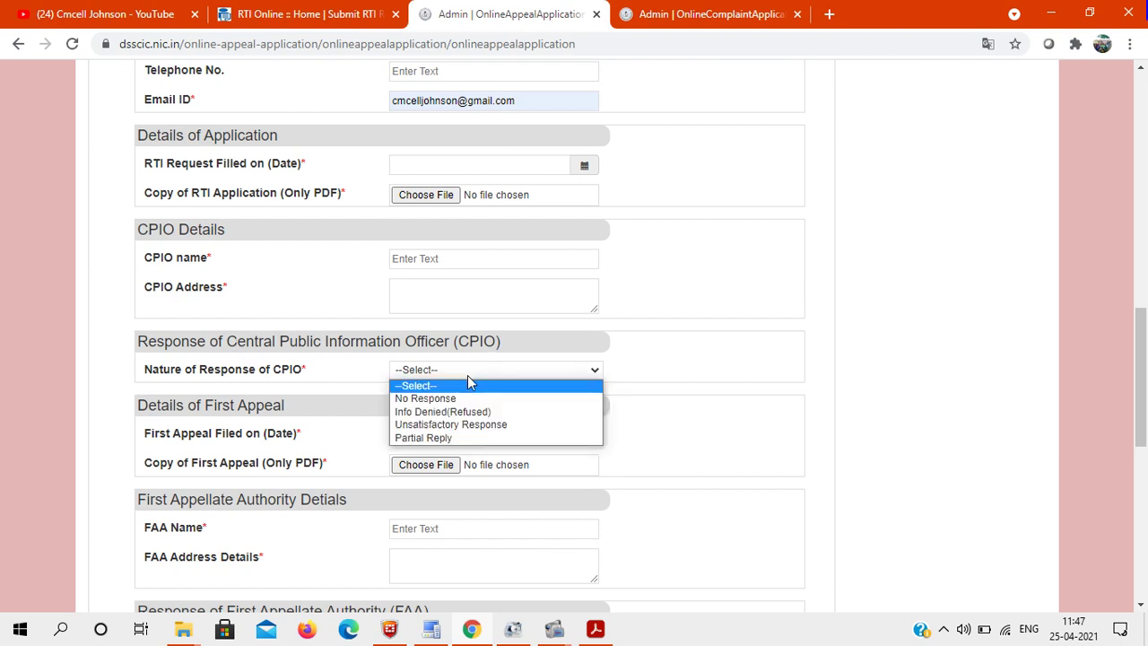
left_click(643, 388)
mouse_move(598, 625)
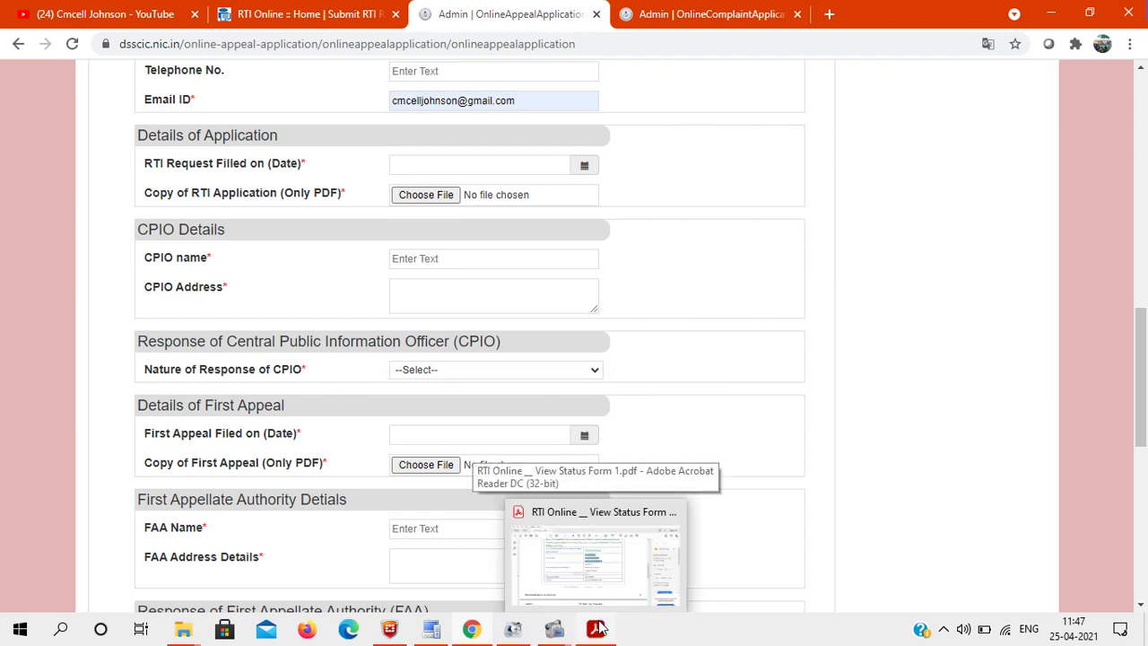
left_click(445, 371)
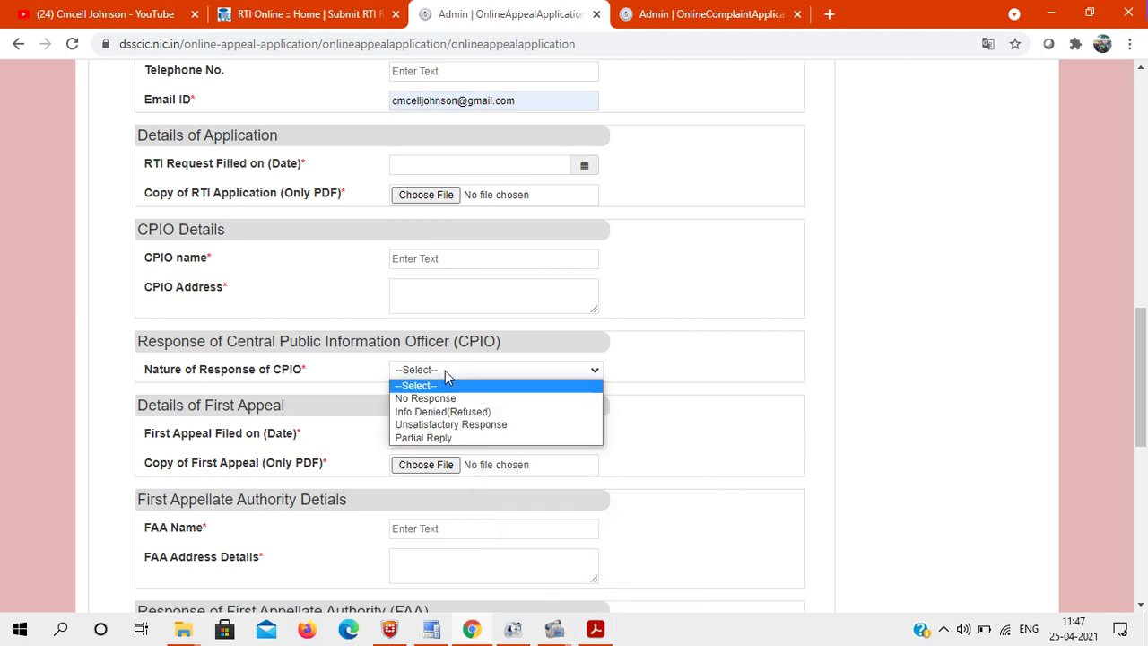
left_click(728, 334)
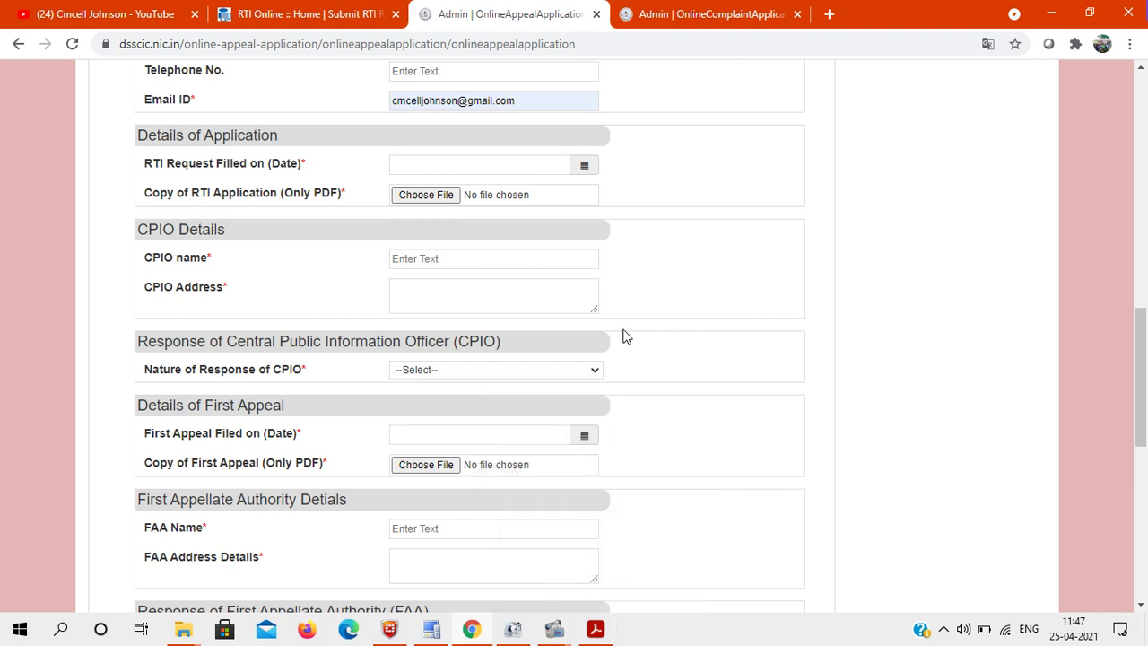
left_click(445, 370)
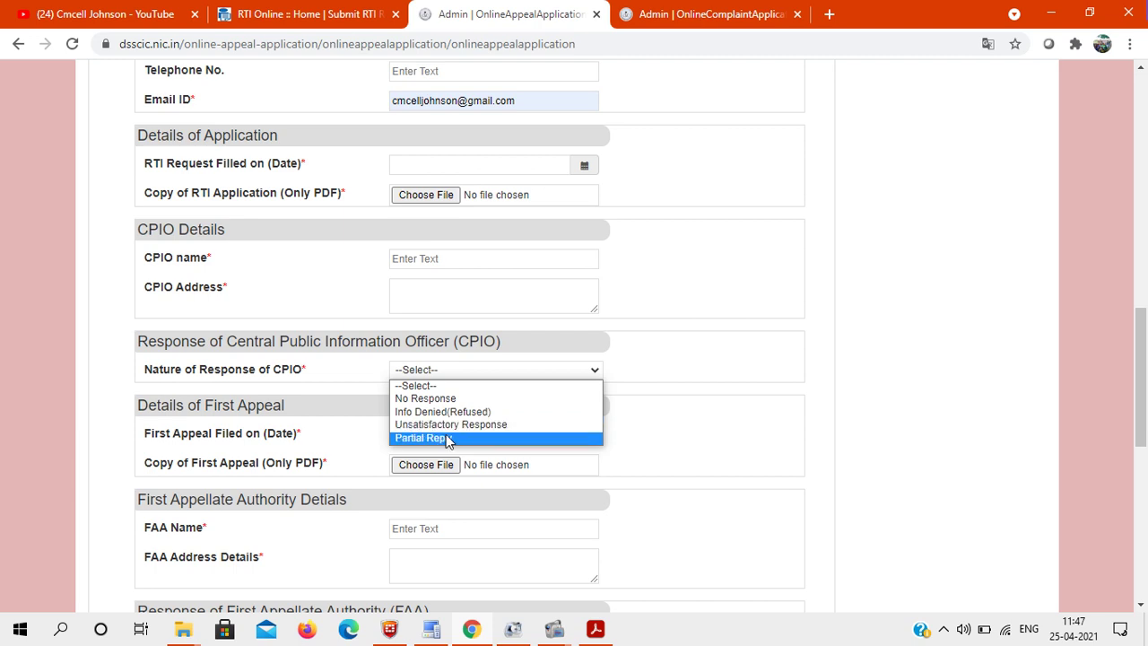
left_click(756, 351)
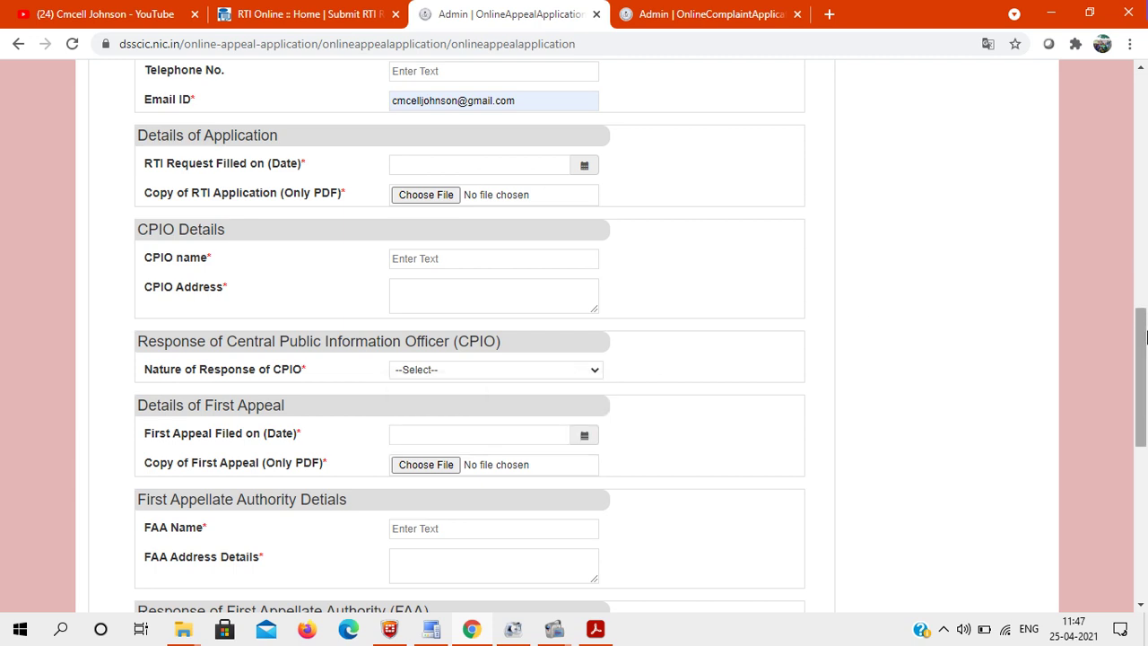
Step: Bring the Downloads folder window back to the front
left_click_drag(1144, 336, 1144, 377)
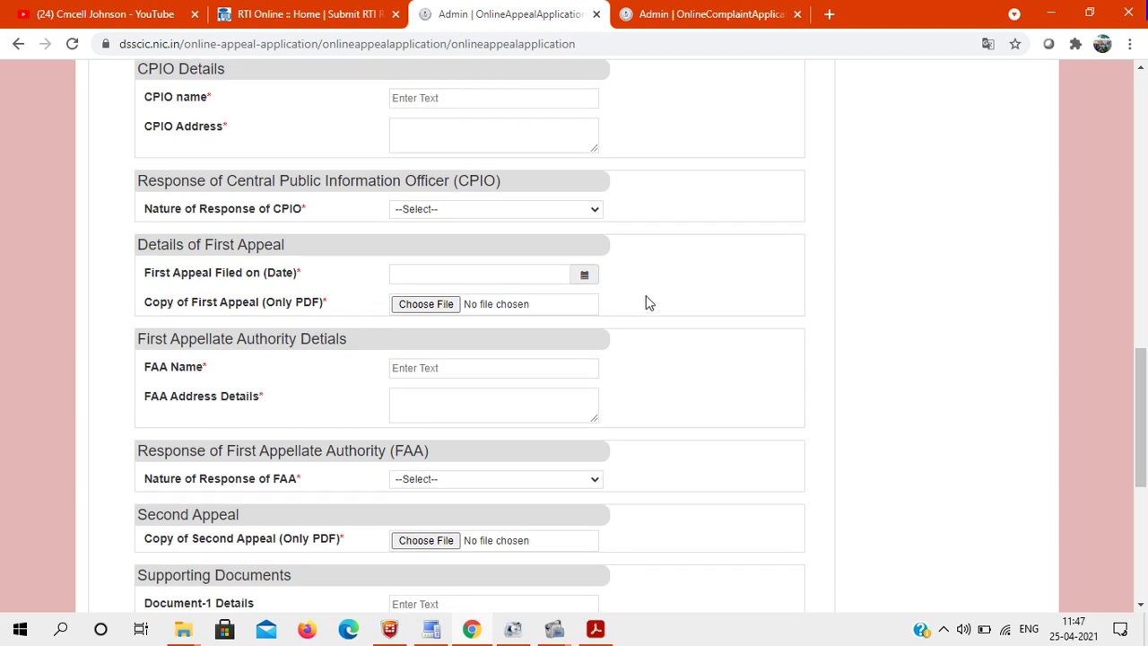
left_click(198, 628)
left_click(277, 529)
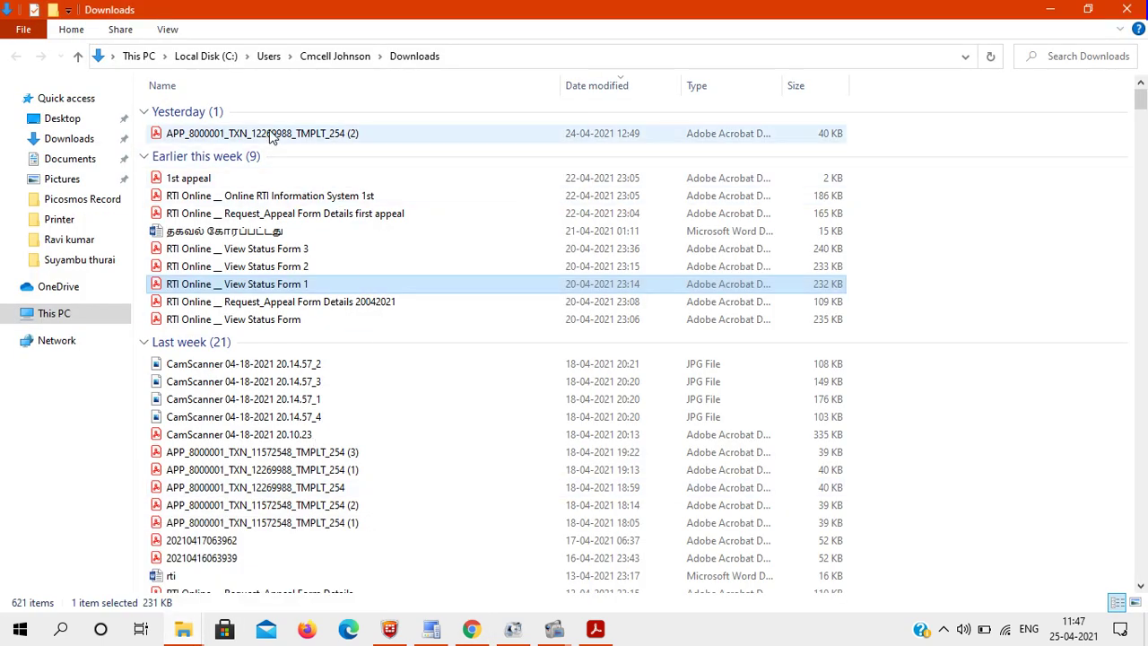
Step: Open the RTI Online Information System 1st and 1st appeal PDFs in Acrobat
double_click(271, 201)
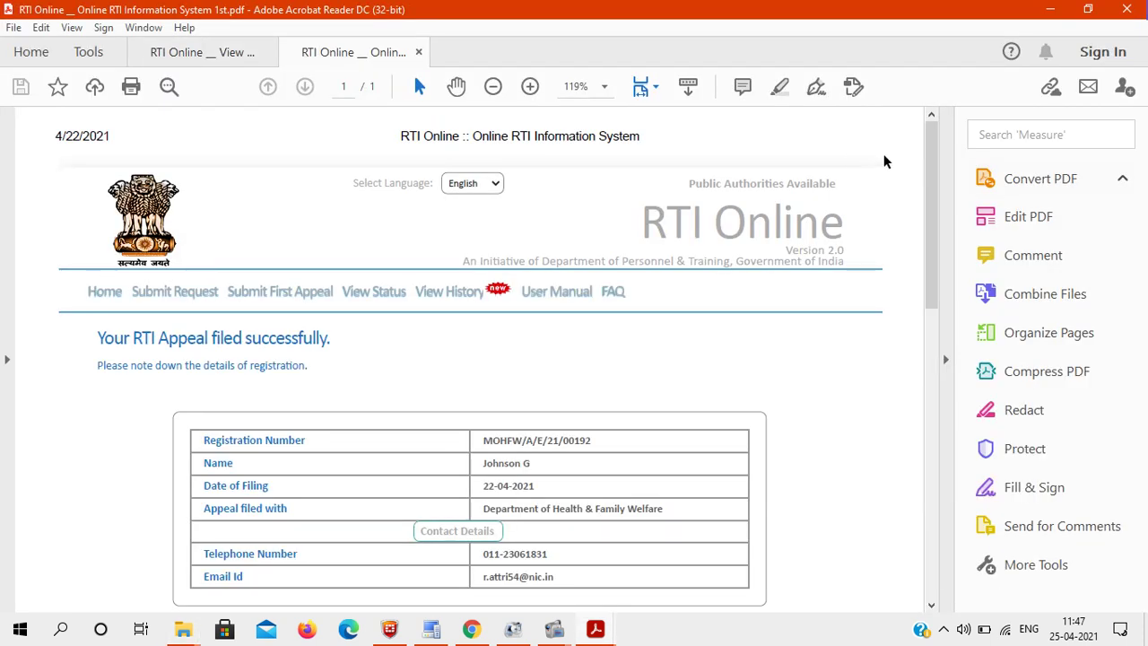
left_click_drag(932, 204, 907, 194)
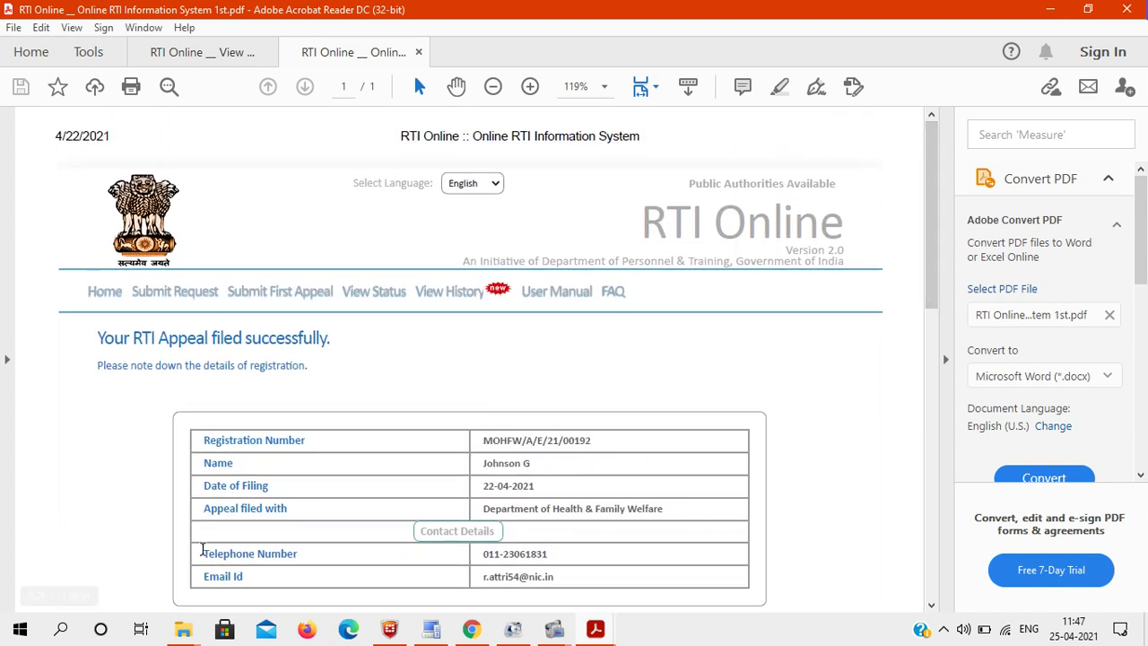
mouse_move(183, 628)
left_click(325, 535)
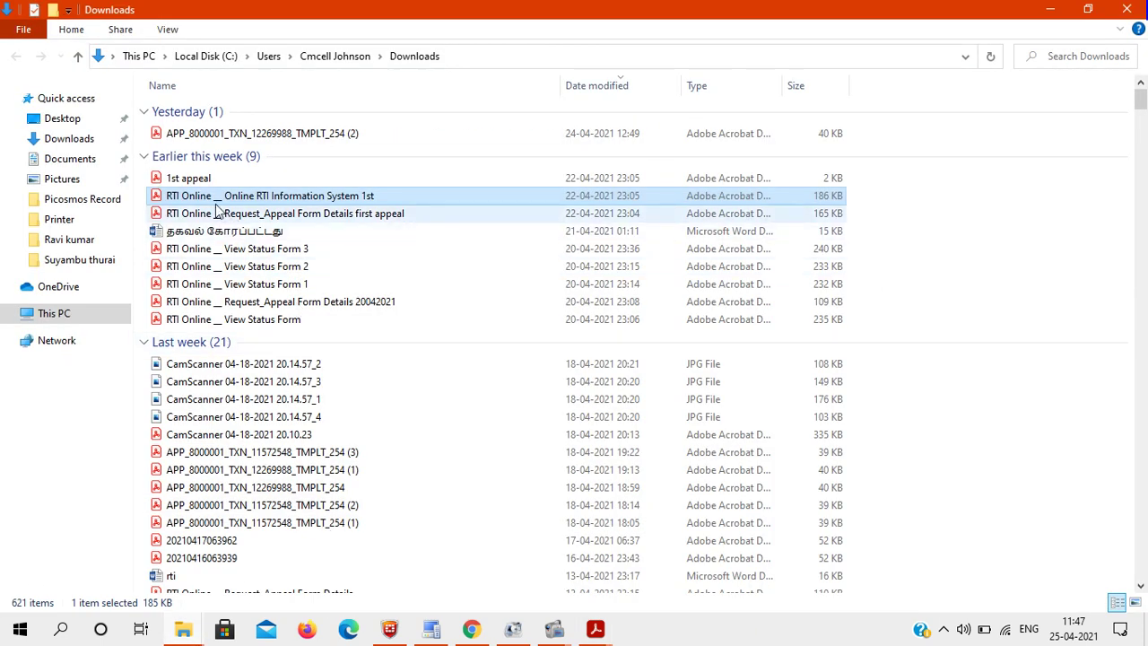
double_click(204, 177)
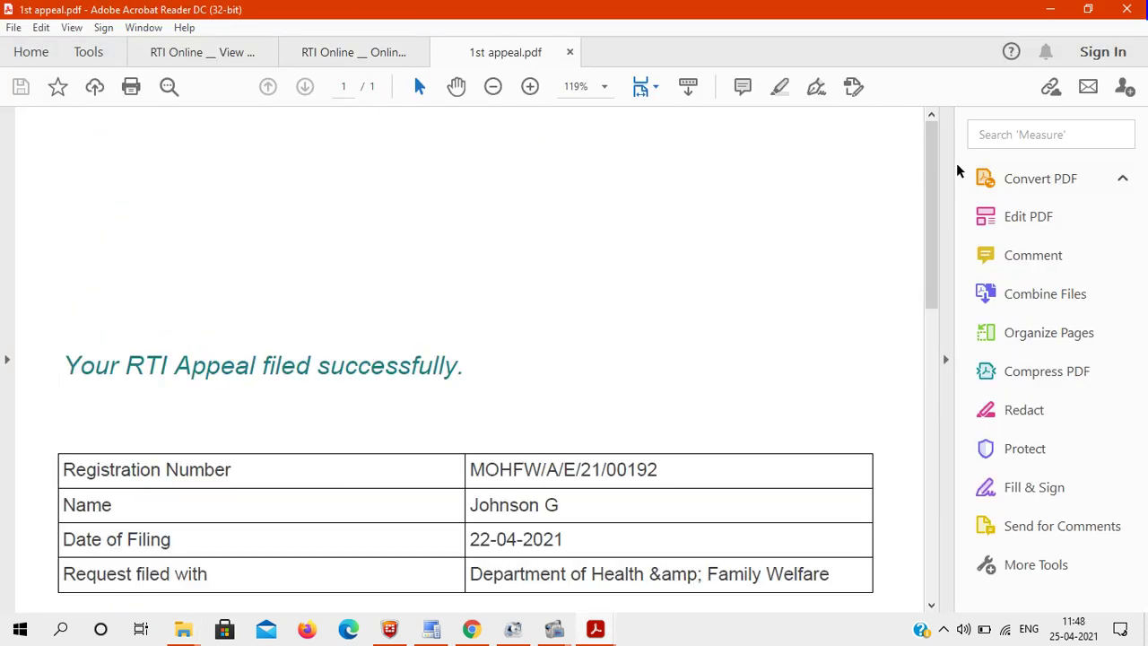
left_click_drag(930, 197, 924, 162)
mouse_move(186, 635)
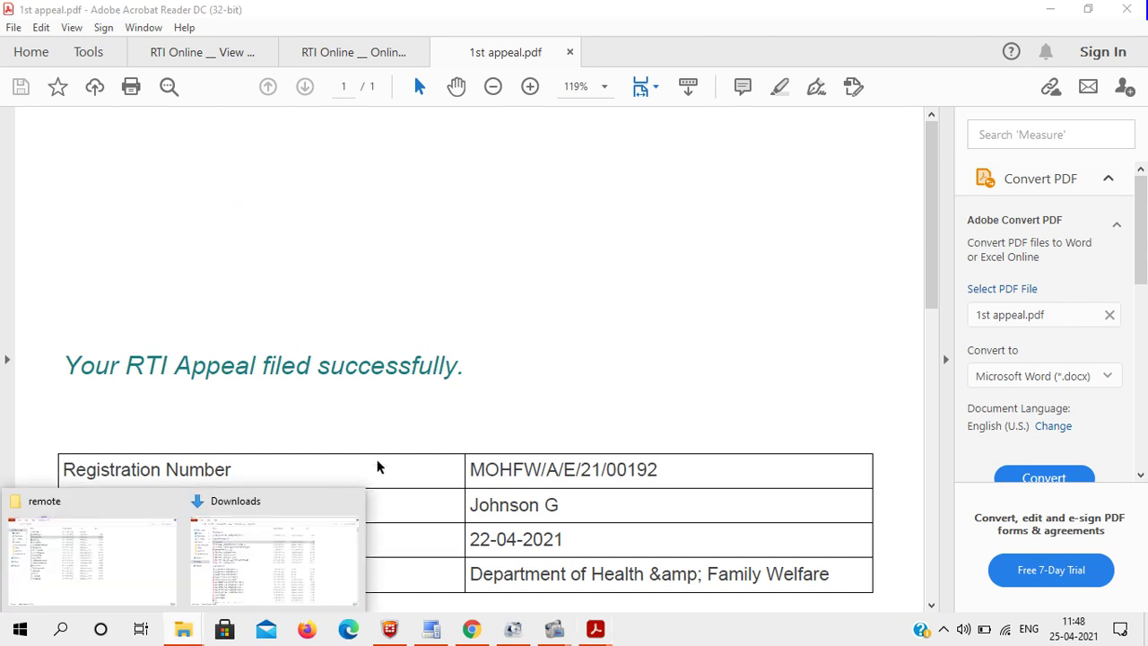
left_click(269, 569)
Step: Open and scroll through the Request_Appeal Form Details PDF, then return to the appeal form
left_click(275, 142)
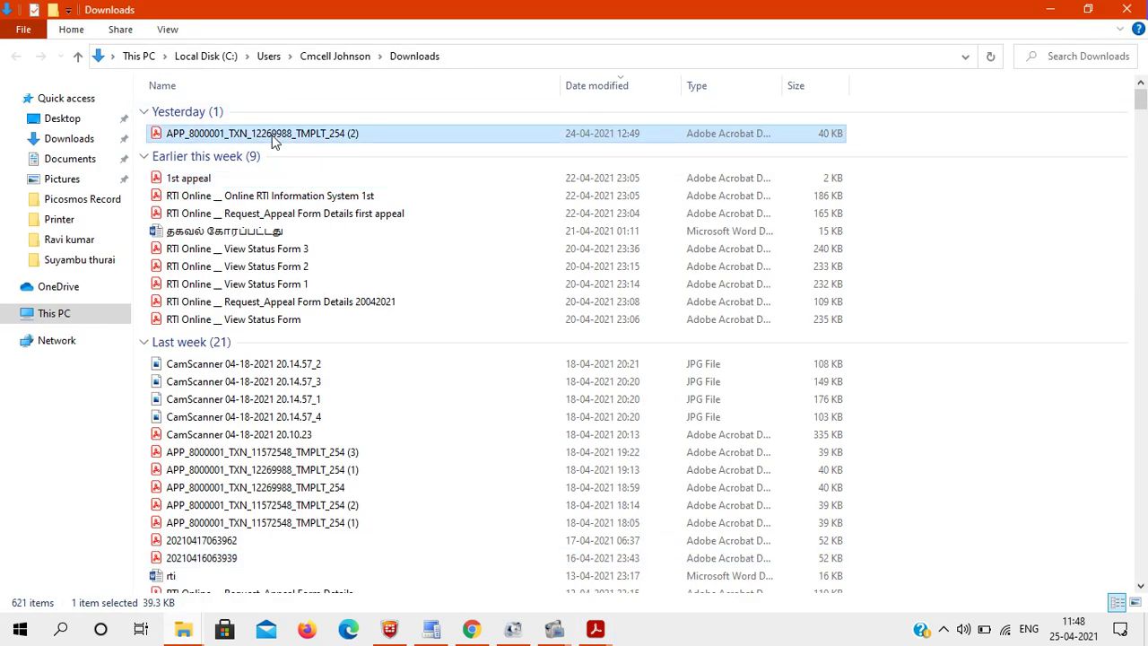
double_click(308, 215)
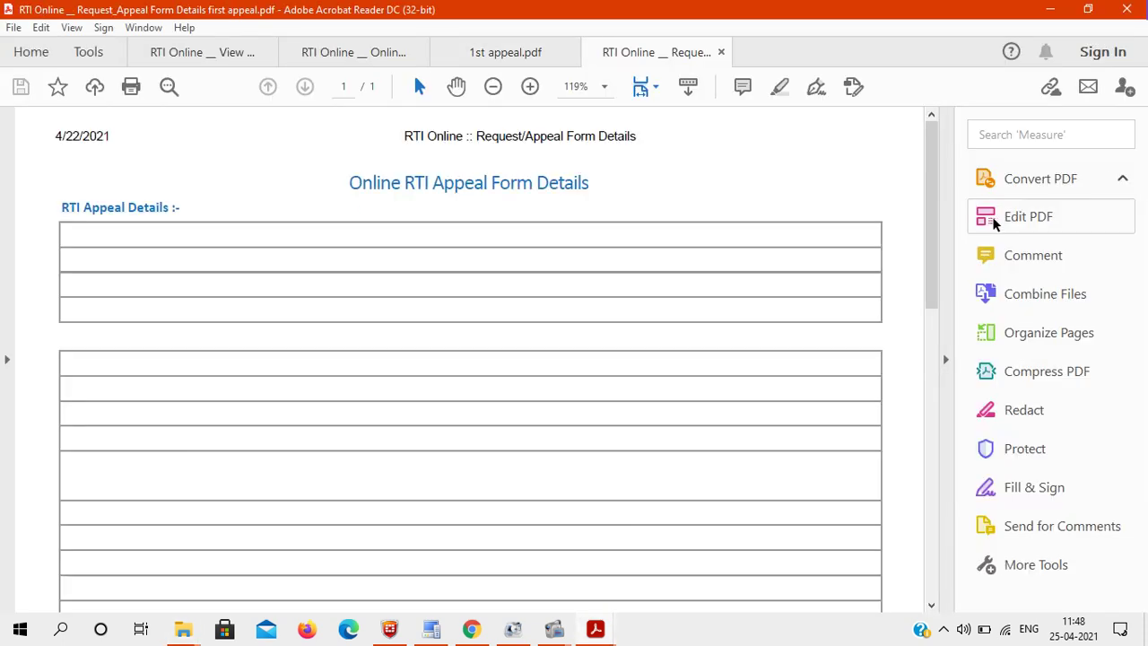
scroll(949, 358, "down", 5)
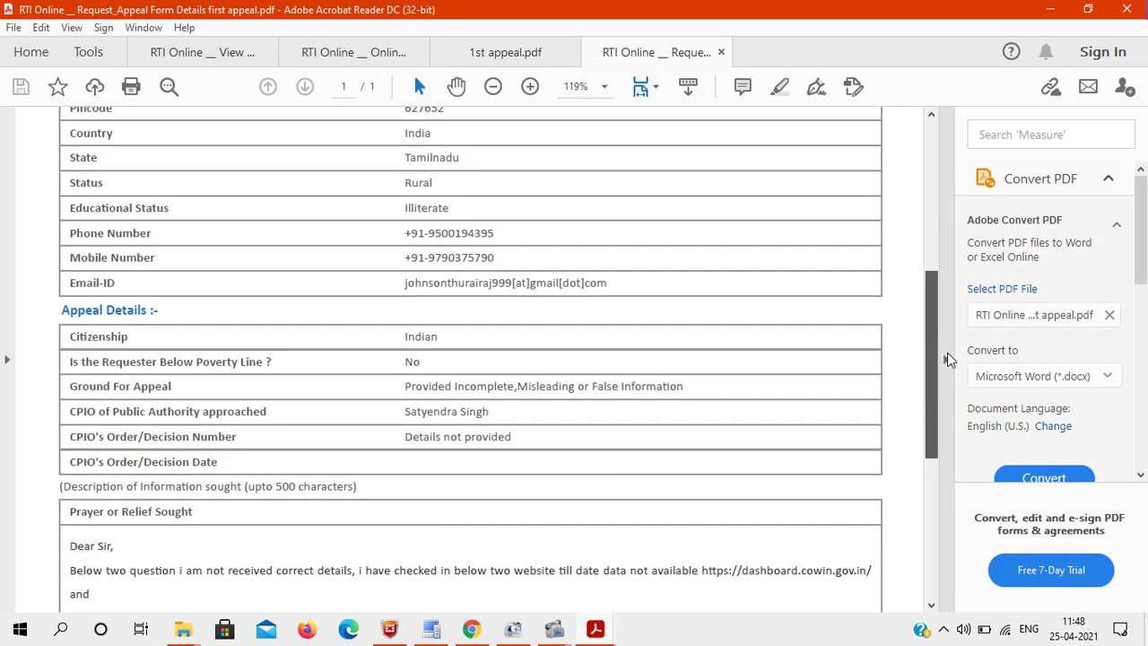
scroll(950, 359, "down", 5)
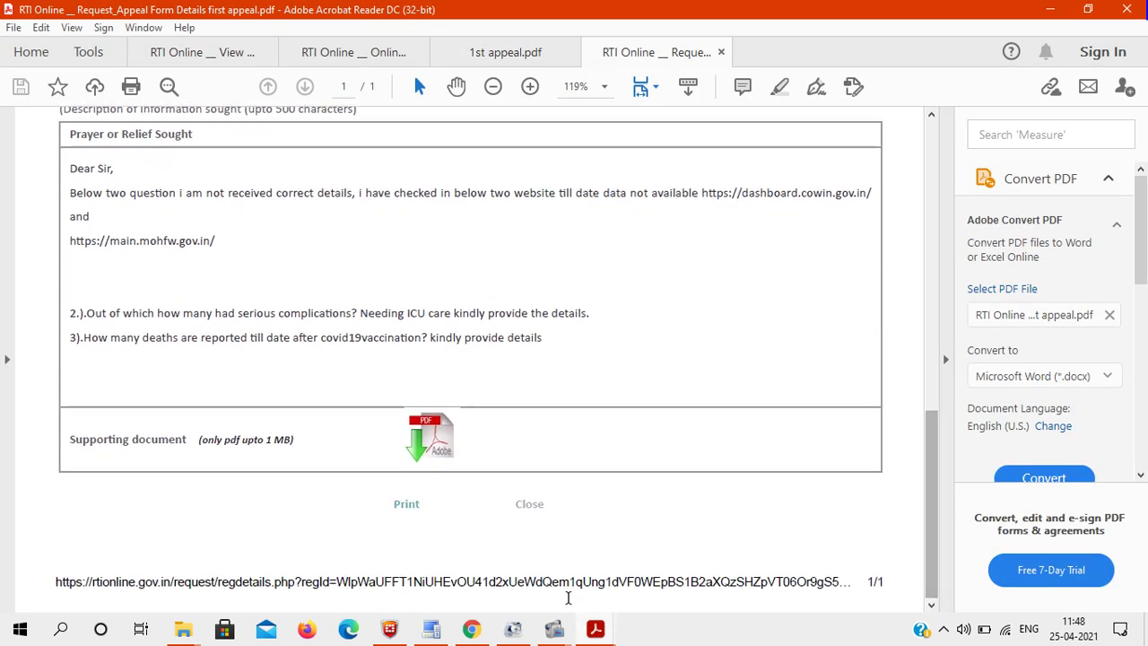
left_click(470, 628)
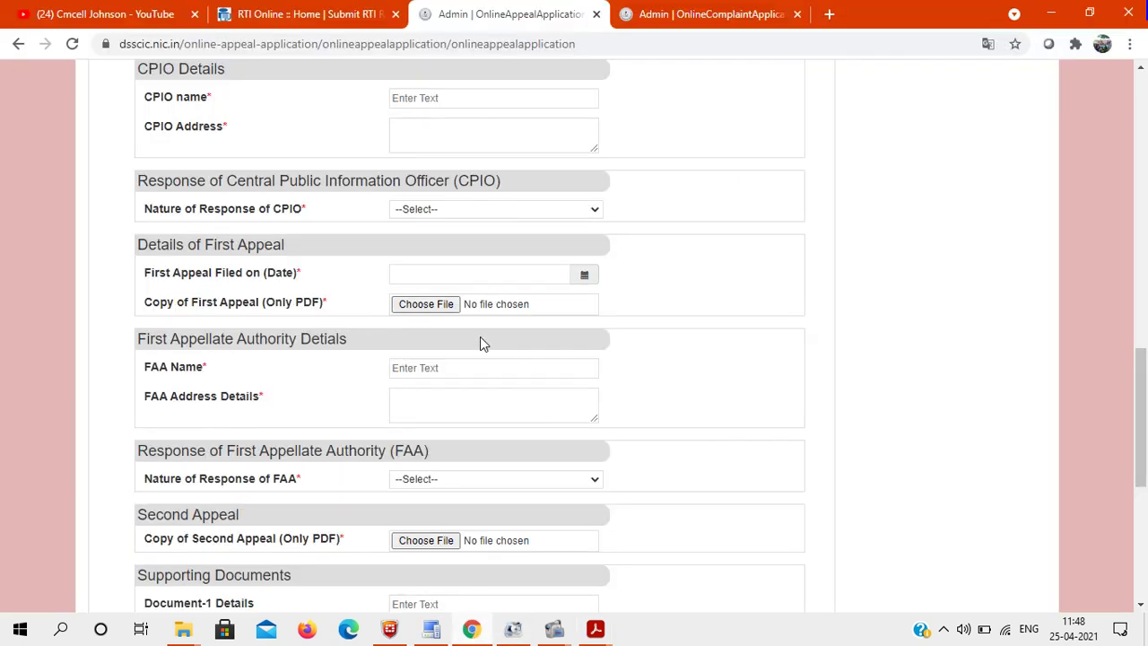
left_click(437, 363)
left_click_drag(1143, 390, 1146, 435)
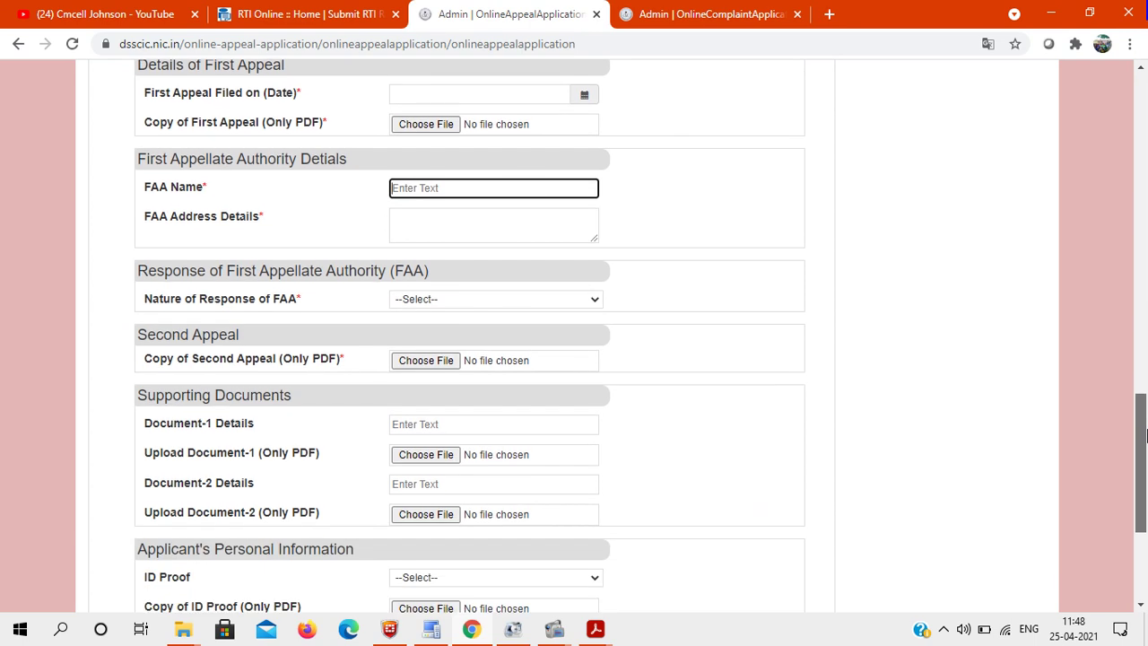
left_click(444, 301)
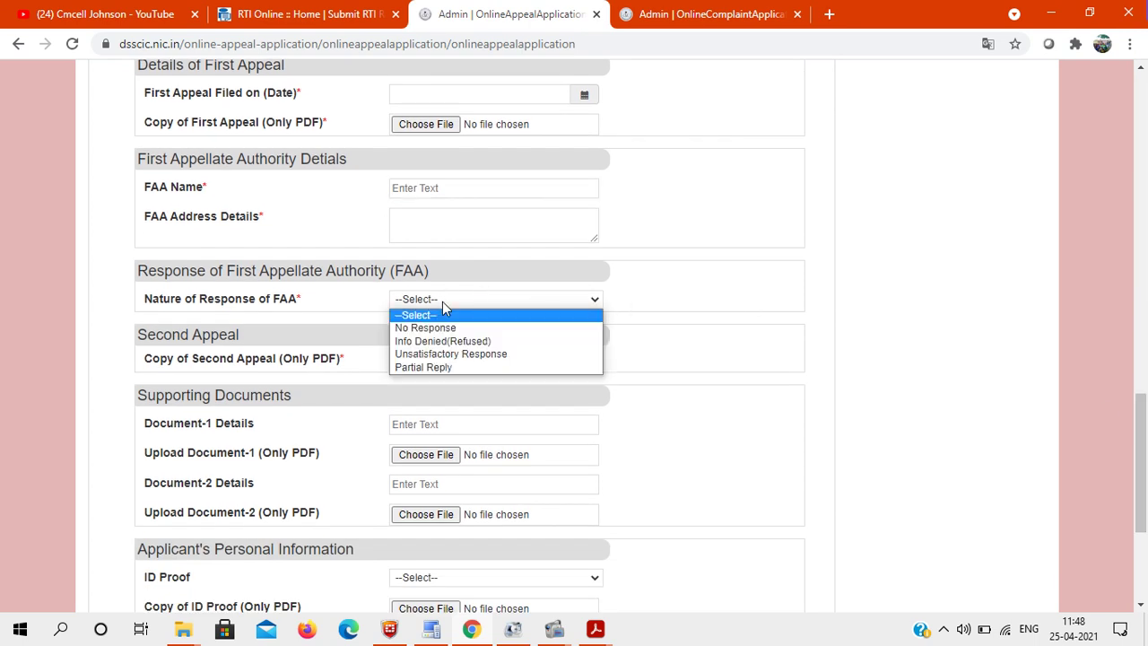
left_click(736, 309)
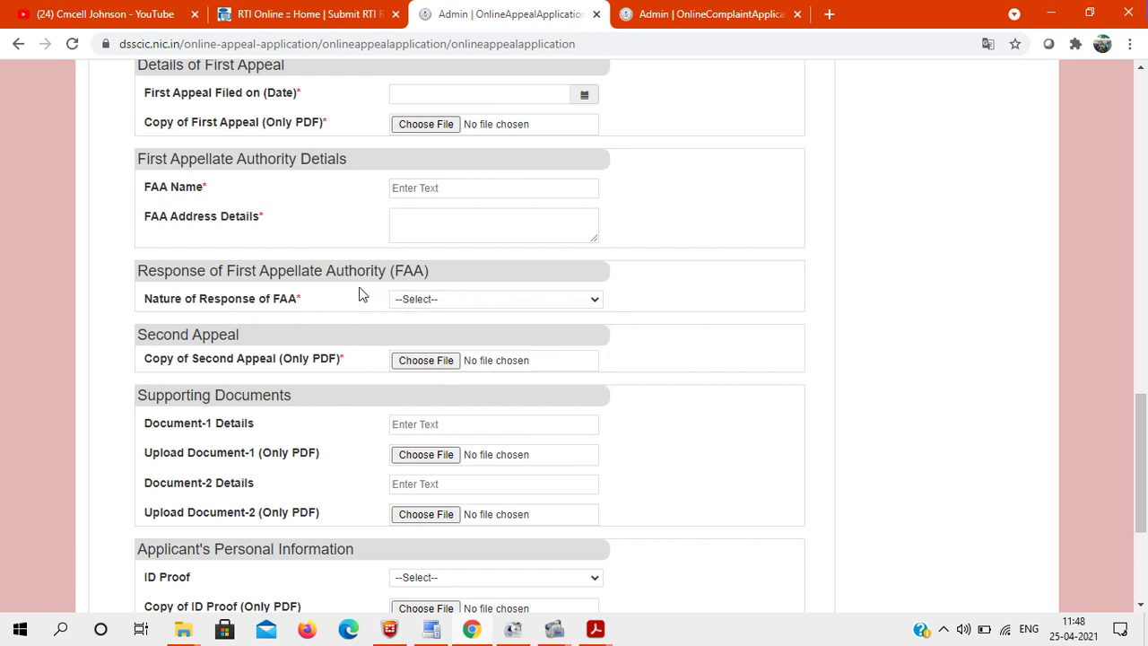
left_click(446, 300)
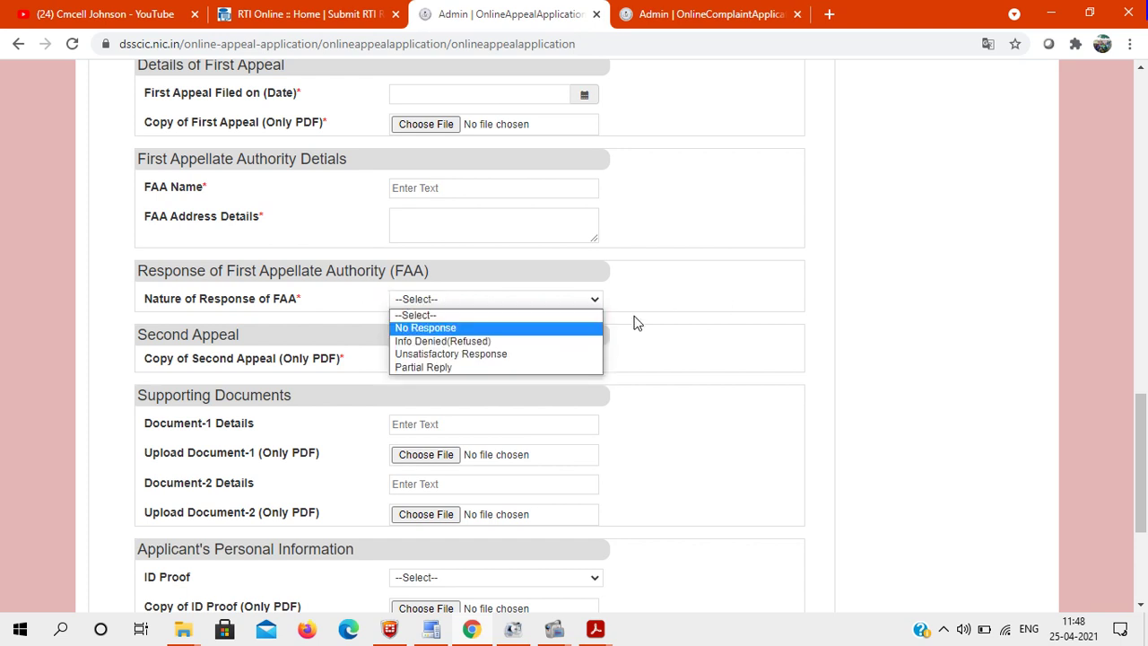
left_click(686, 311)
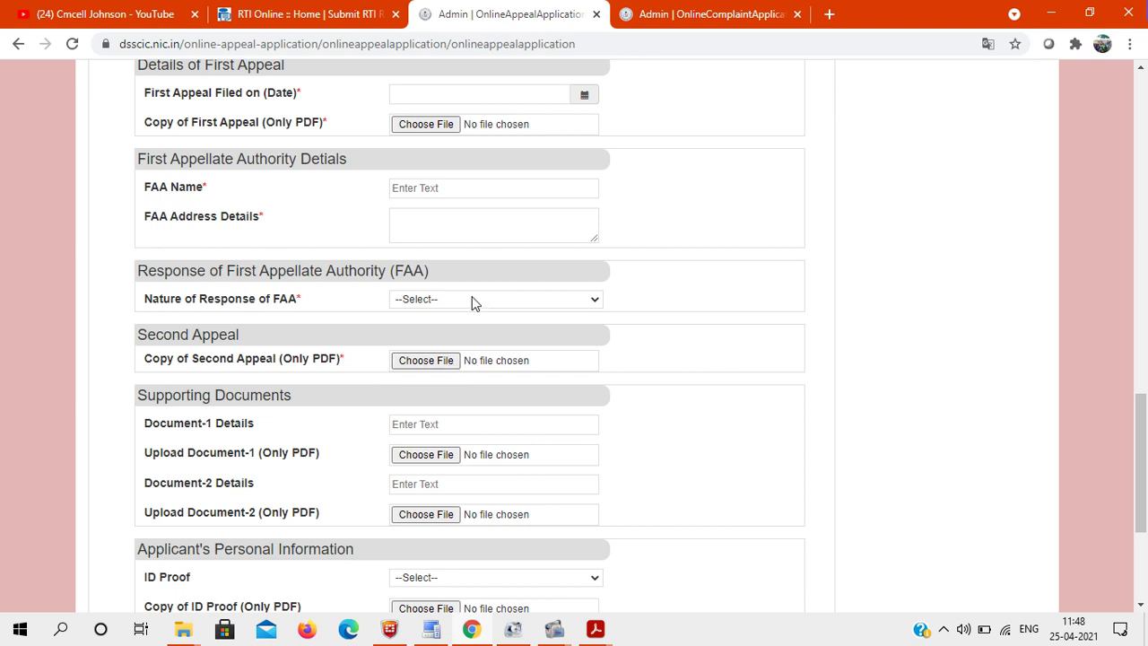
left_click(441, 423)
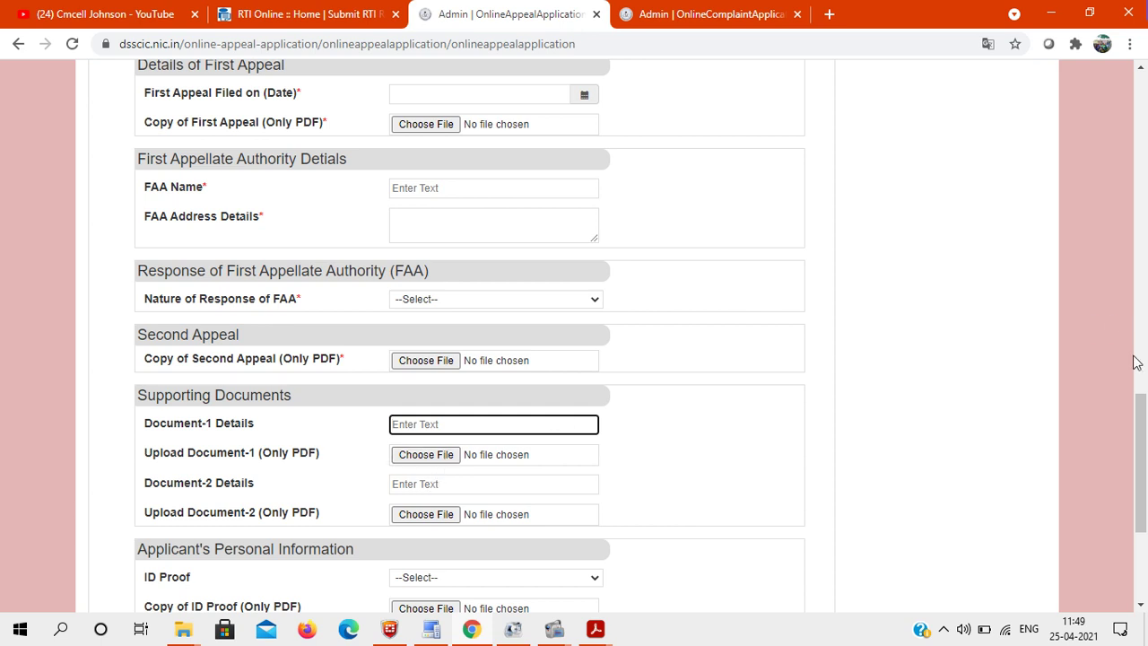
scroll(1058, 458, "down", 3)
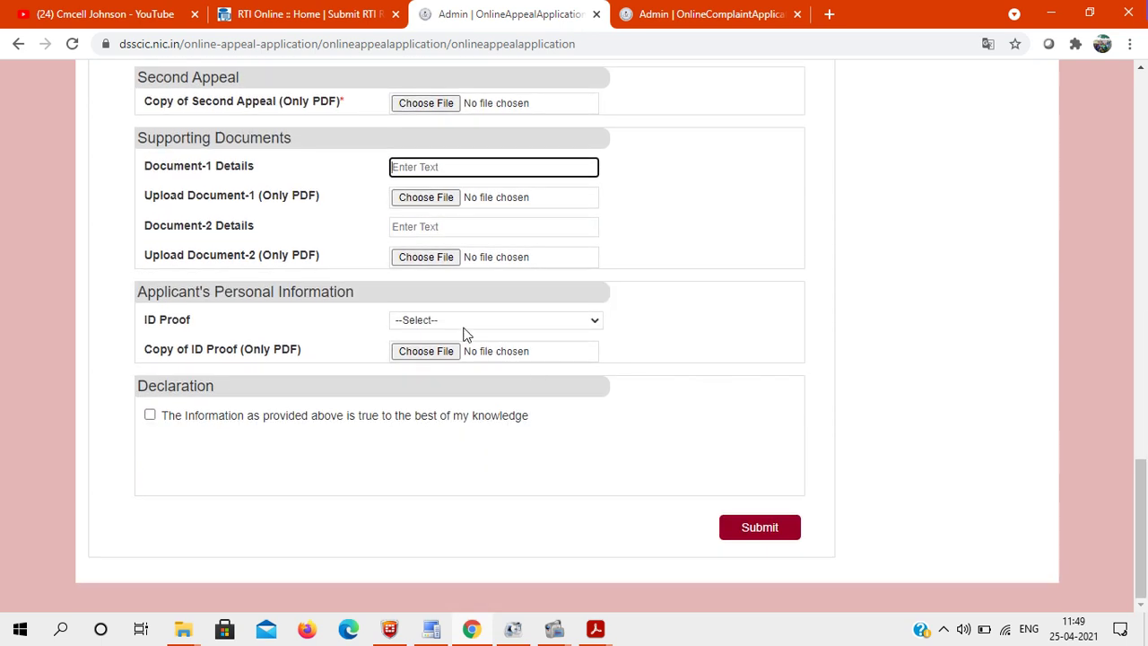
Step: Check the ID Proof options without choosing one, then switch to the YouTube channel tab
left_click(443, 321)
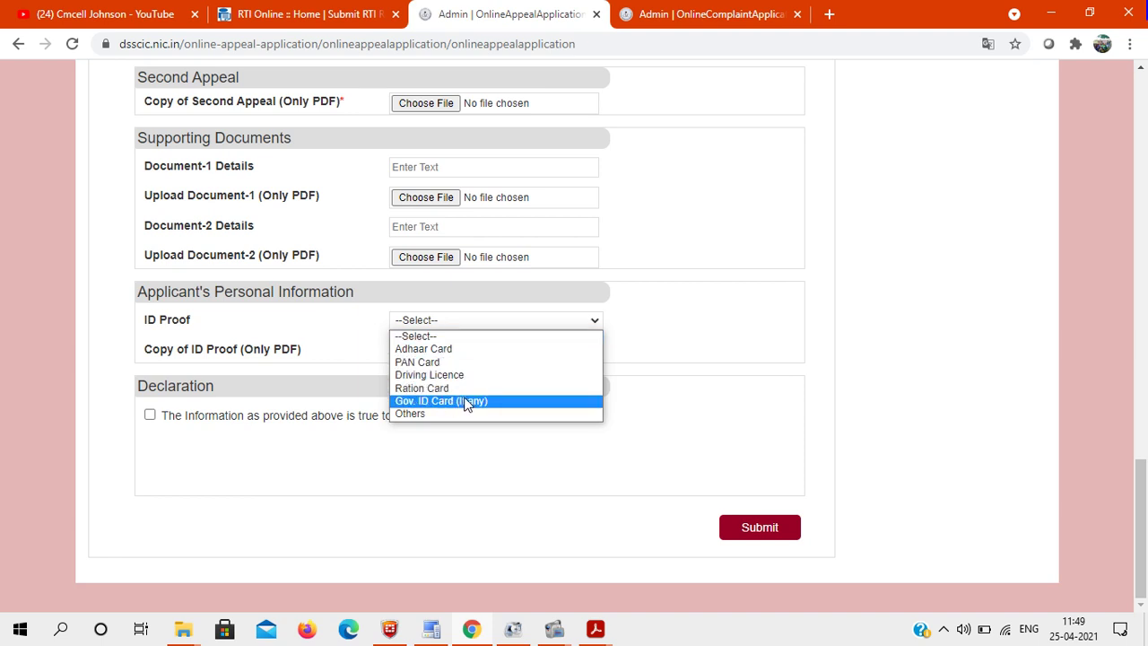
left_click(372, 321)
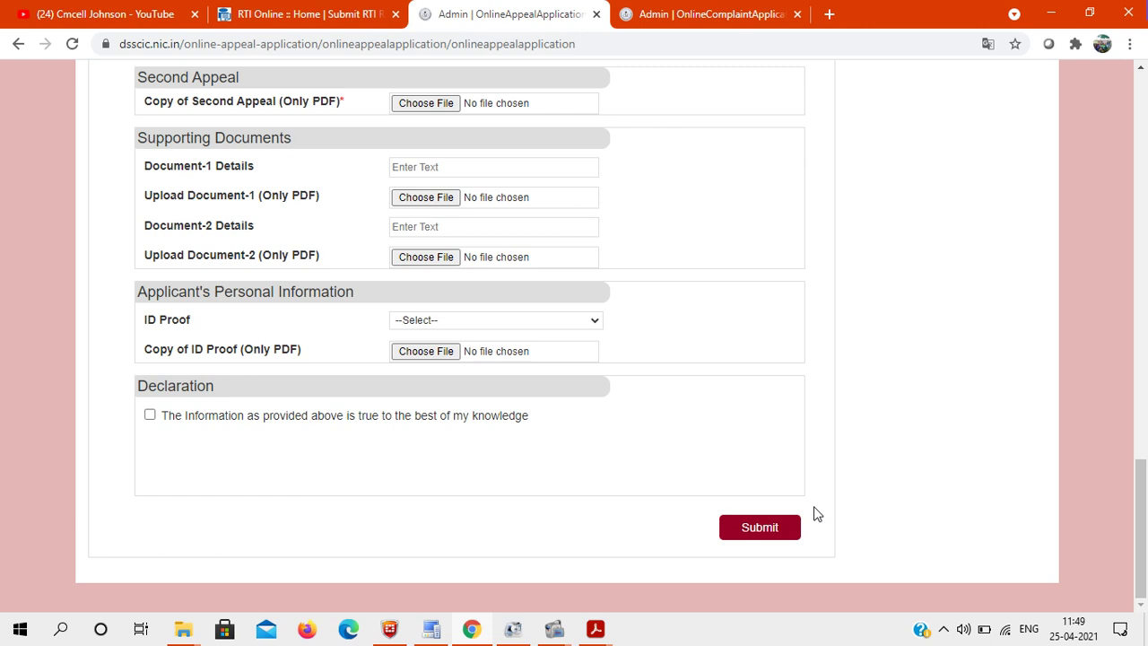
scroll(1056, 404, "up", 15)
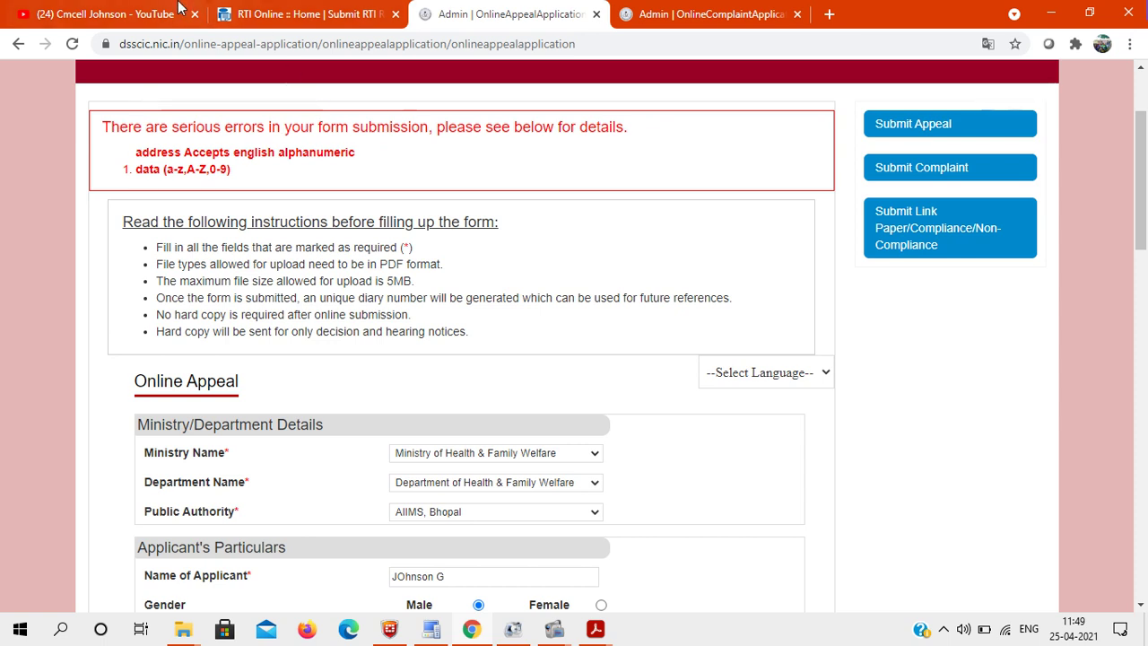
left_click(127, 11)
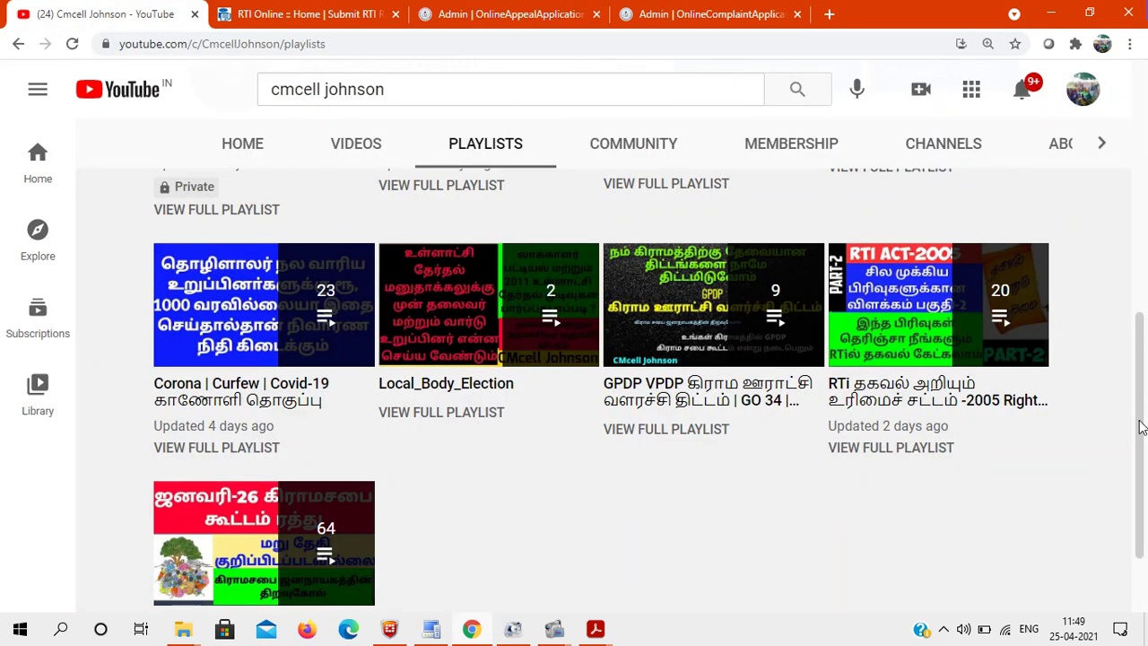
left_click_drag(1141, 427, 1141, 176)
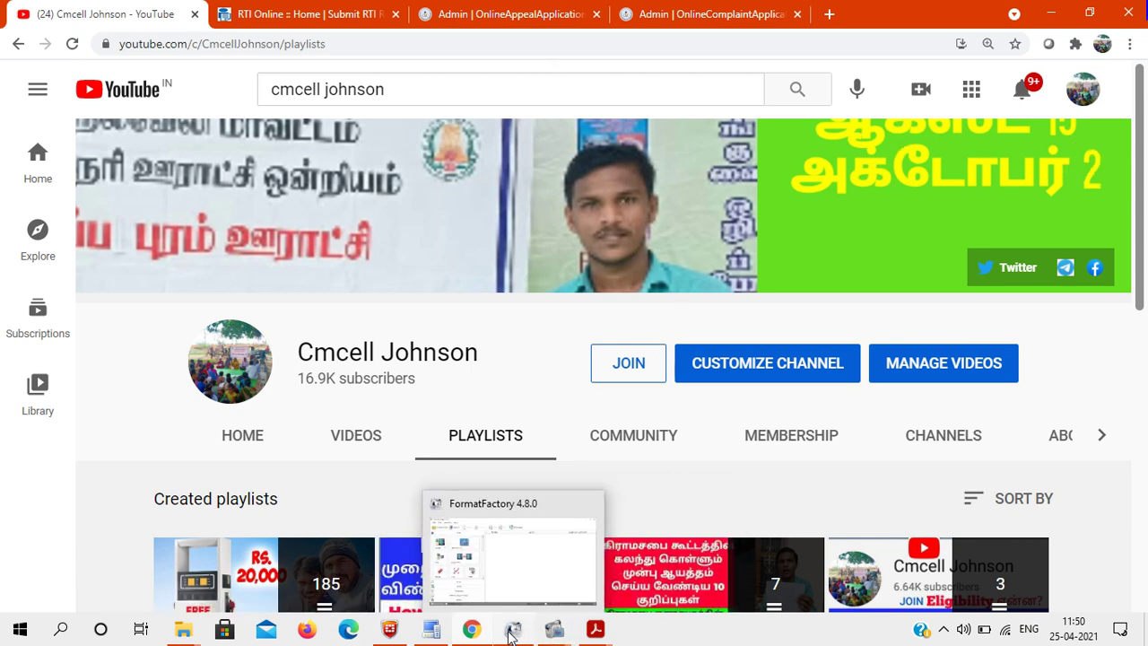
mouse_move(561, 631)
left_click(473, 561)
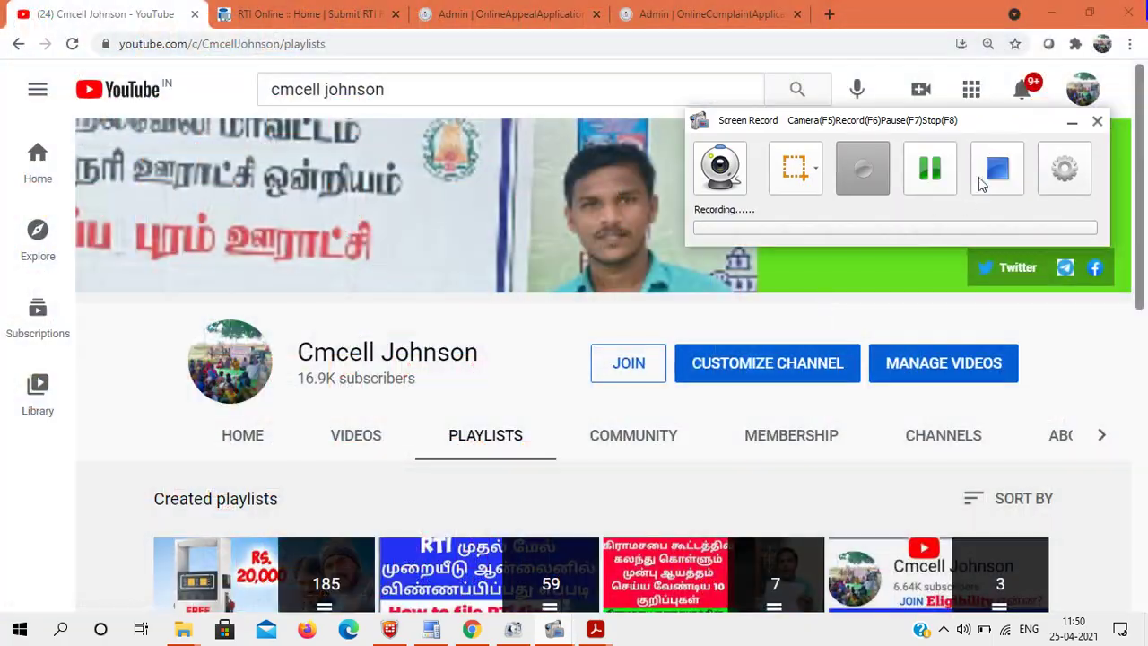